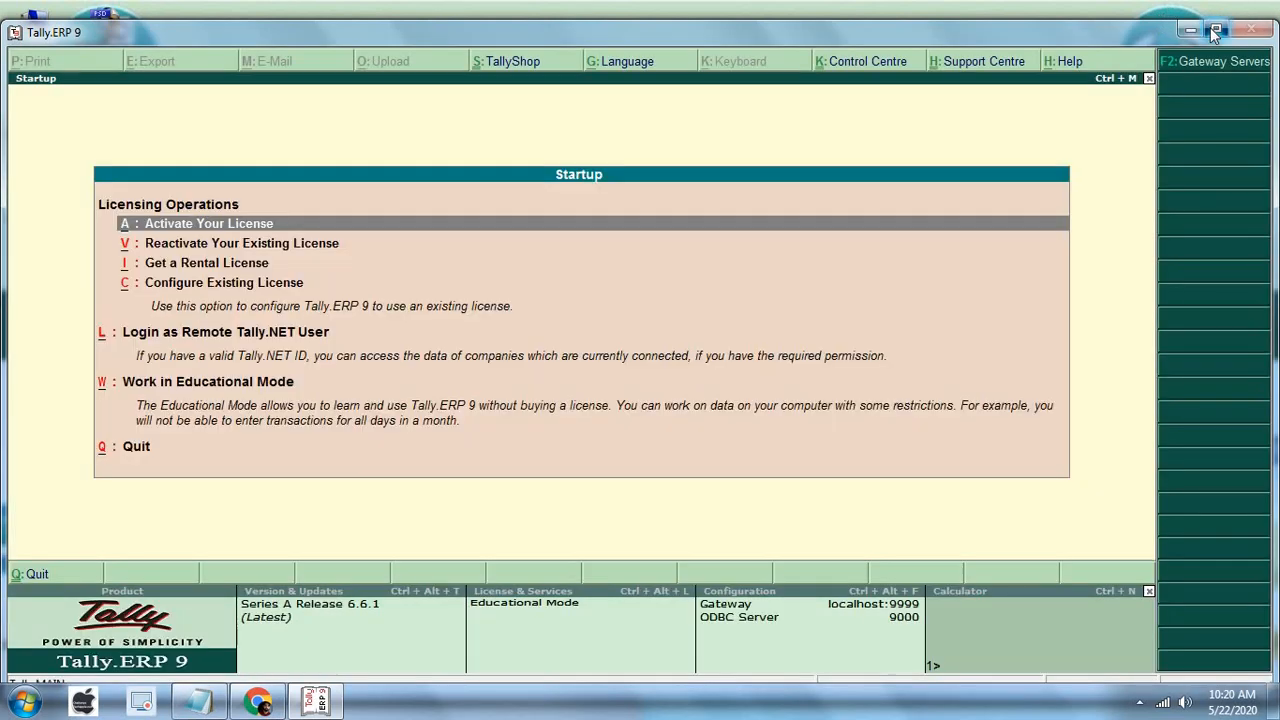
# - Maximize the Tally.ERP 9 window and start working in Educational Mode
pyautogui.click(1215, 29)
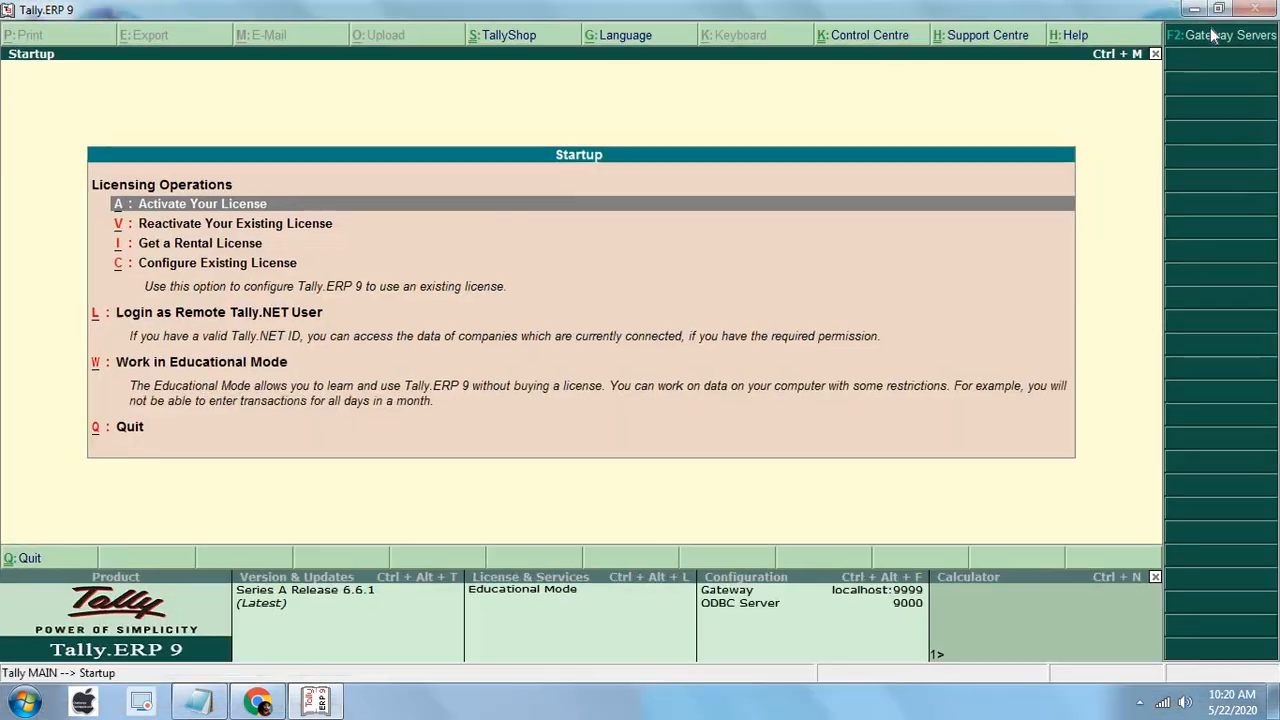
pyautogui.press('Down')
pyautogui.press('Down')
pyautogui.press('Down')
pyautogui.press('Down')
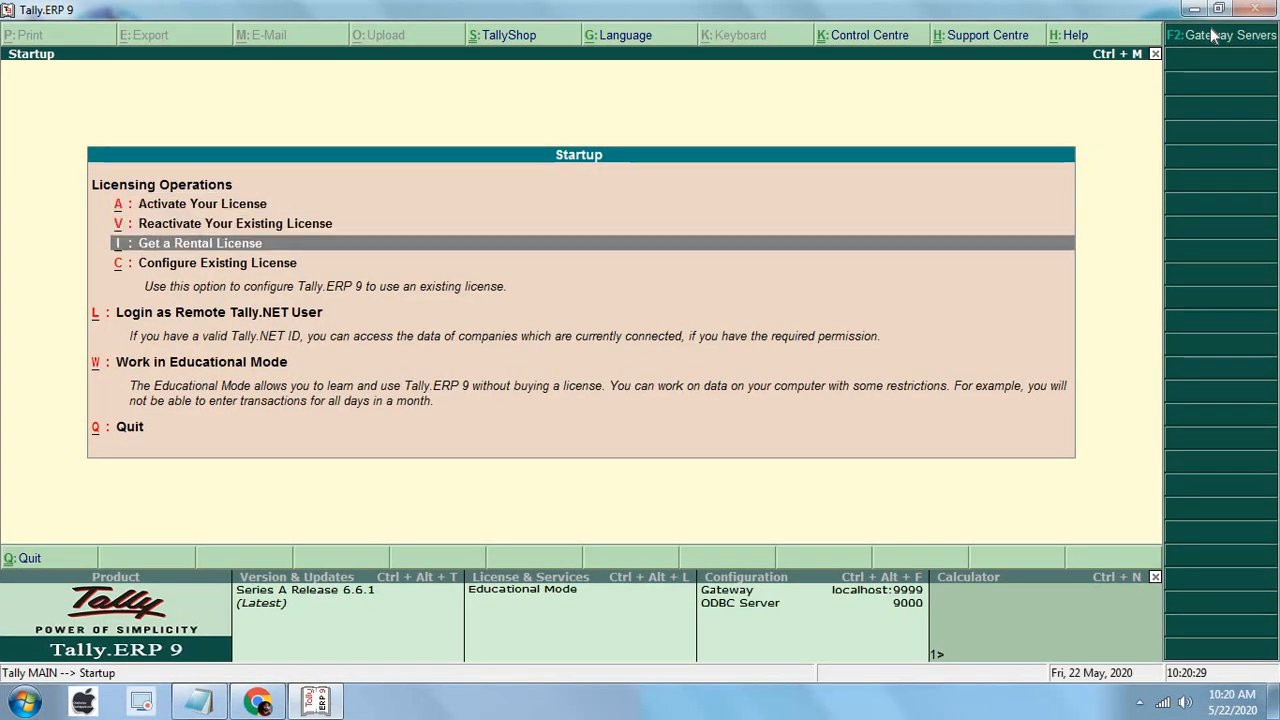
pyautogui.press('Return')
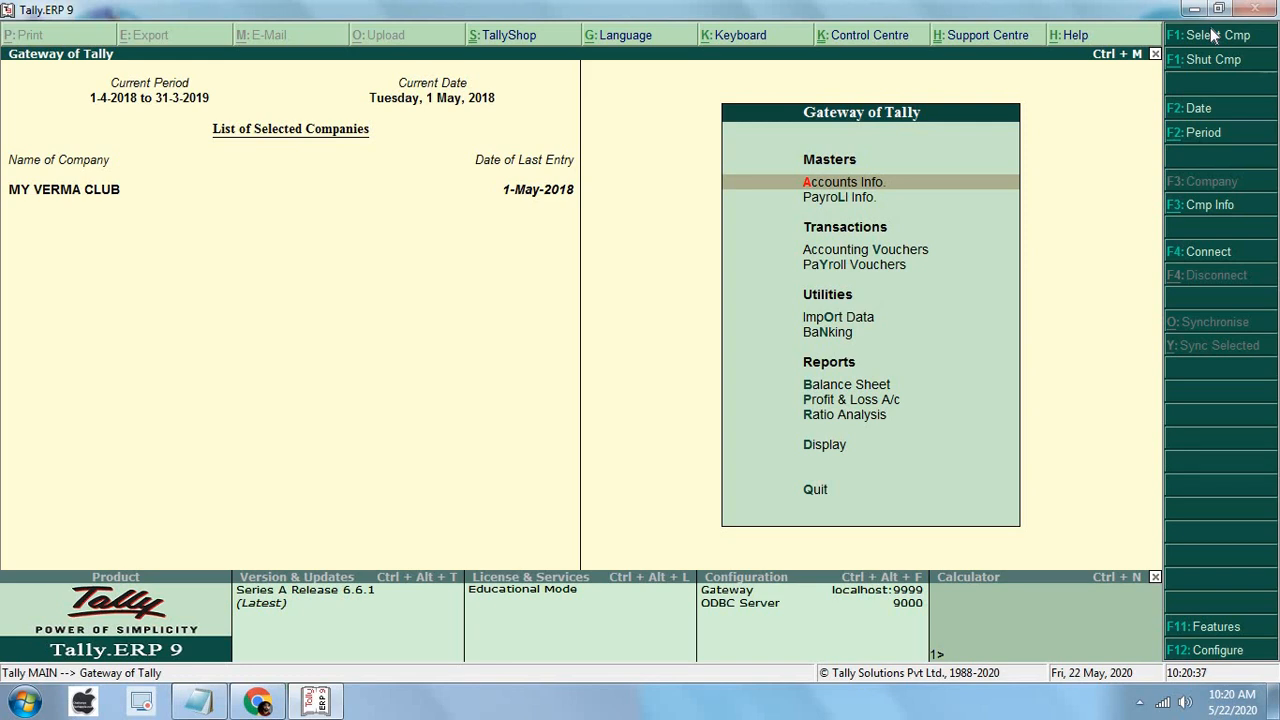
# - Shut the open company and create a new one named Stock Maintain with Haryana as its state
pyautogui.hotkey('alt', 'F1')
pyautogui.press('Down')
pyautogui.press('Down')
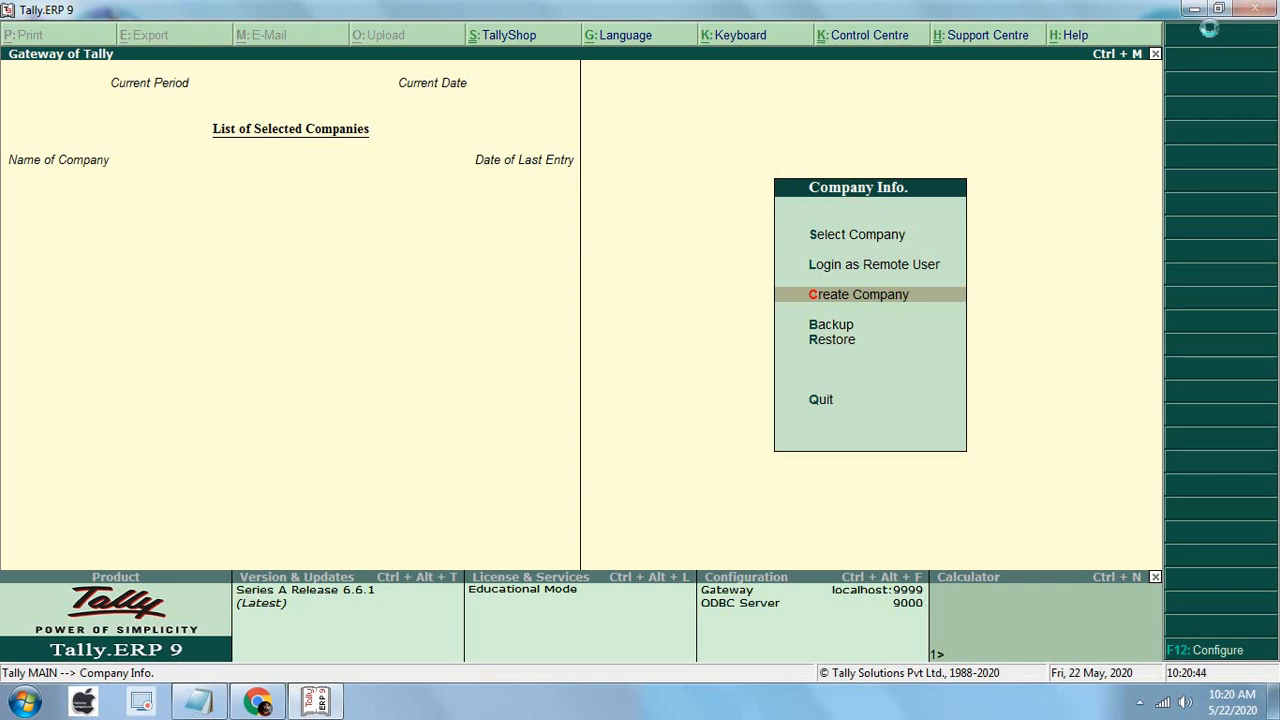
pyautogui.write('Stock')
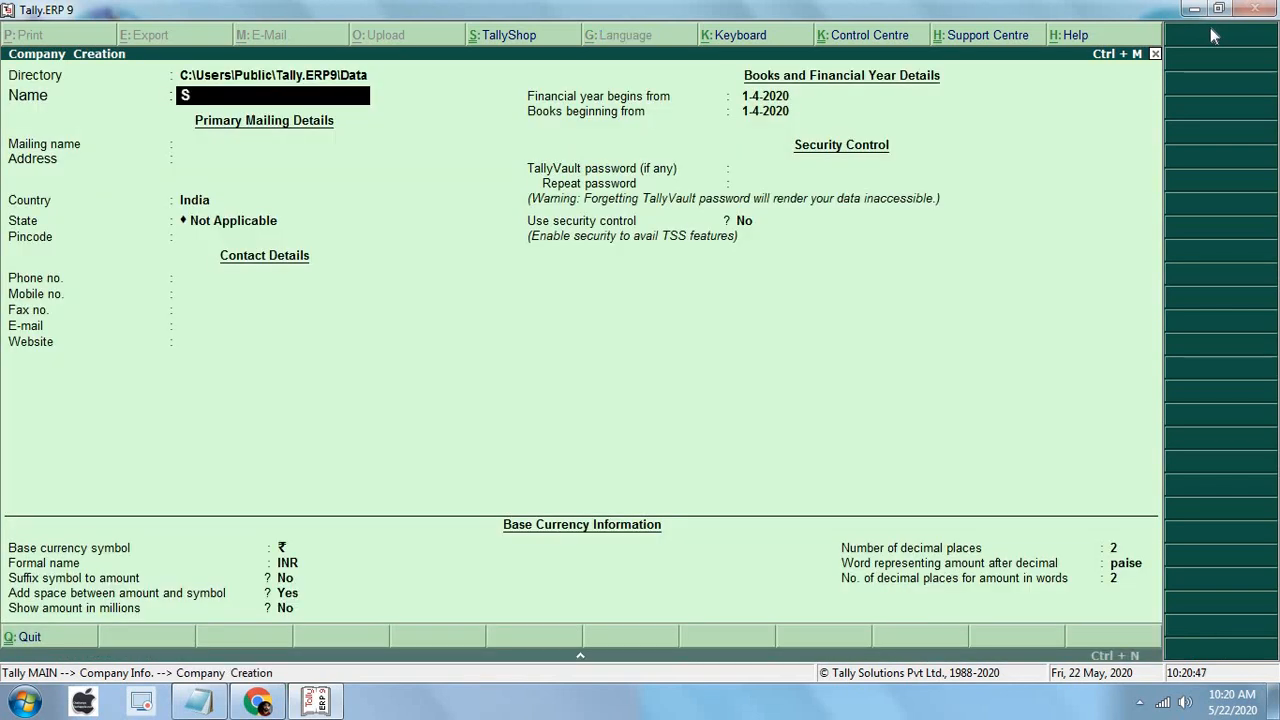
pyautogui.write(' Maintain')
pyautogui.press('Return')
pyautogui.press('Return')
pyautogui.press('Return')
pyautogui.press('Return')
pyautogui.write('Har')
pyautogui.press('Return')
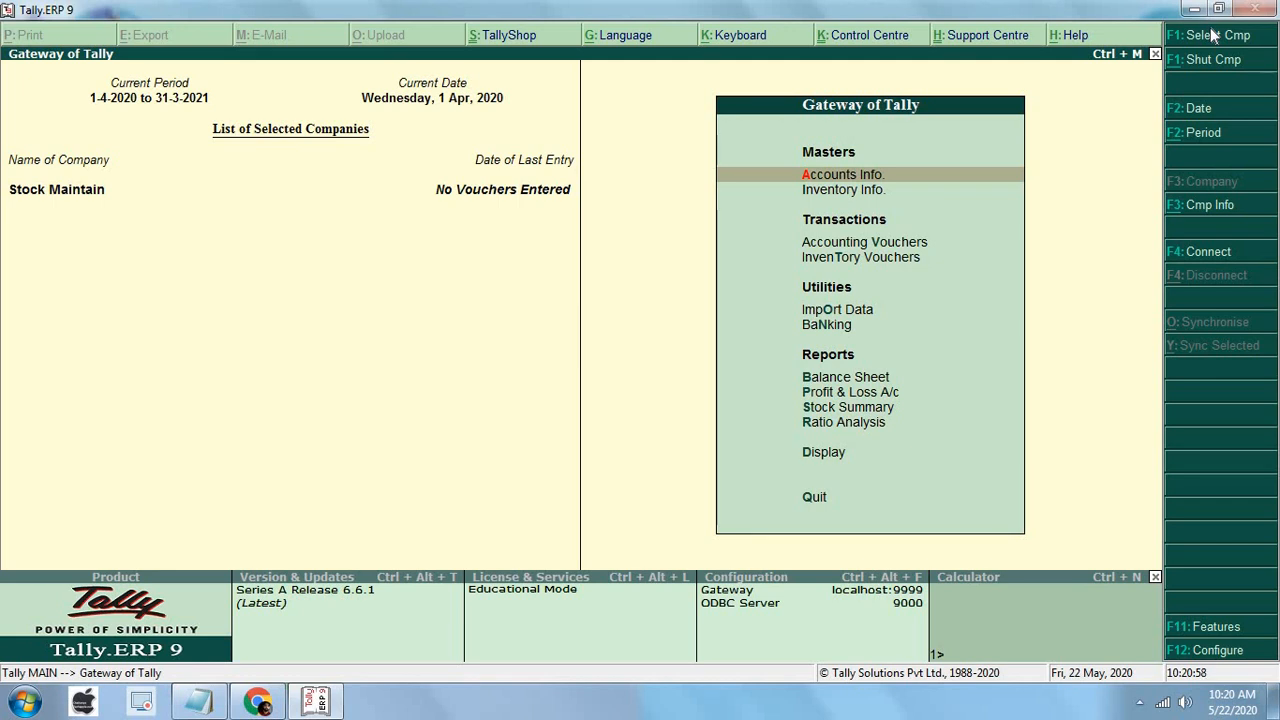
pyautogui.press('Down')
pyautogui.press('Up')
pyautogui.press('Return')
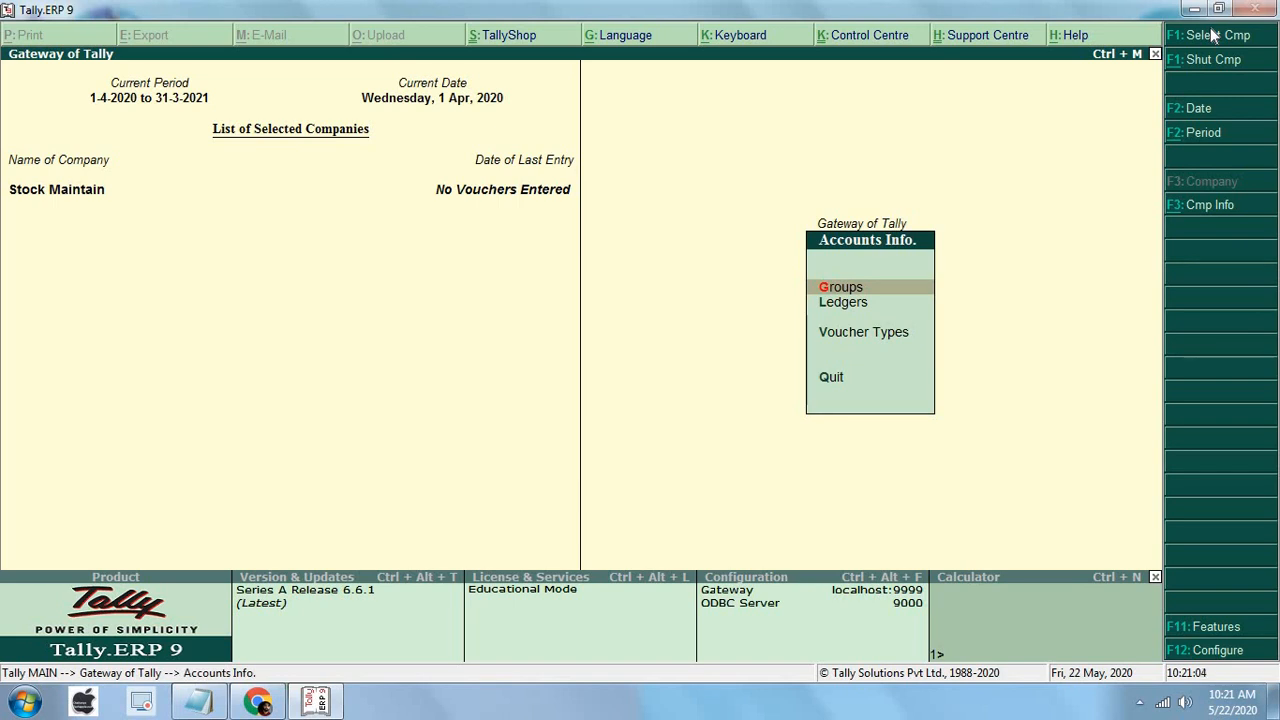
pyautogui.press('Escape')
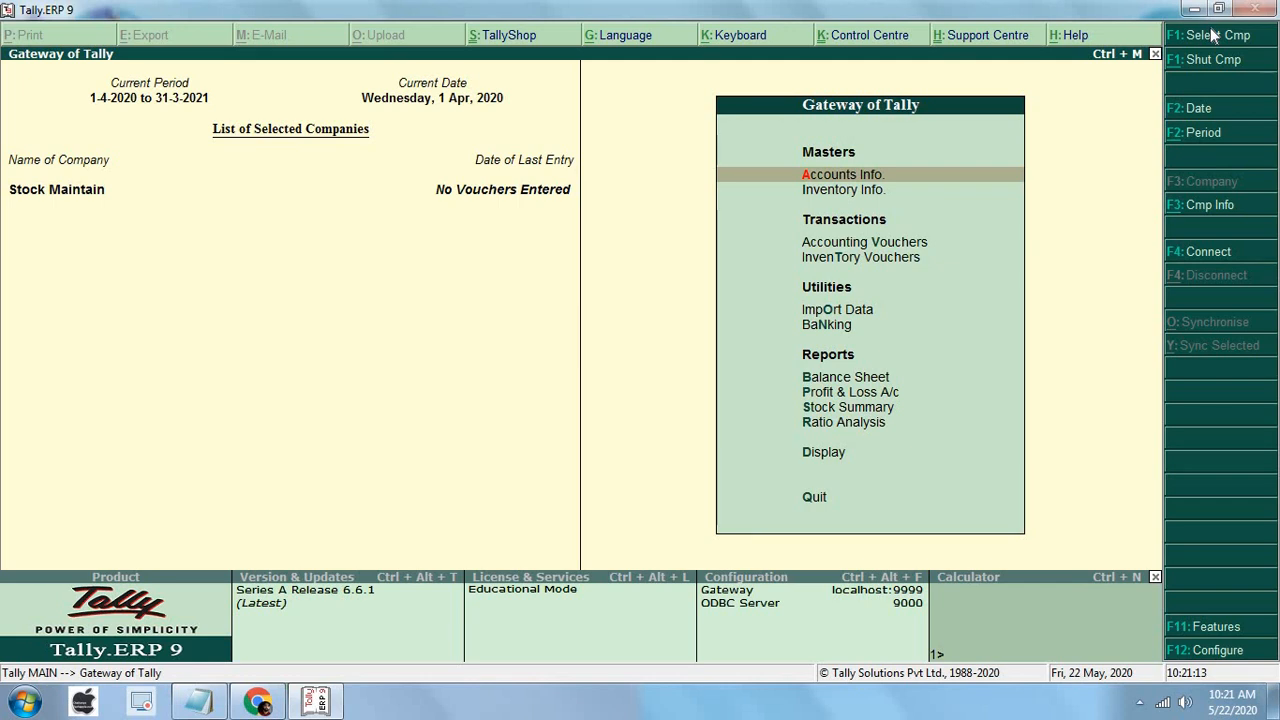
# - Start creating a single ledger in the accounts masters and name it Stock
pyautogui.press('Return')
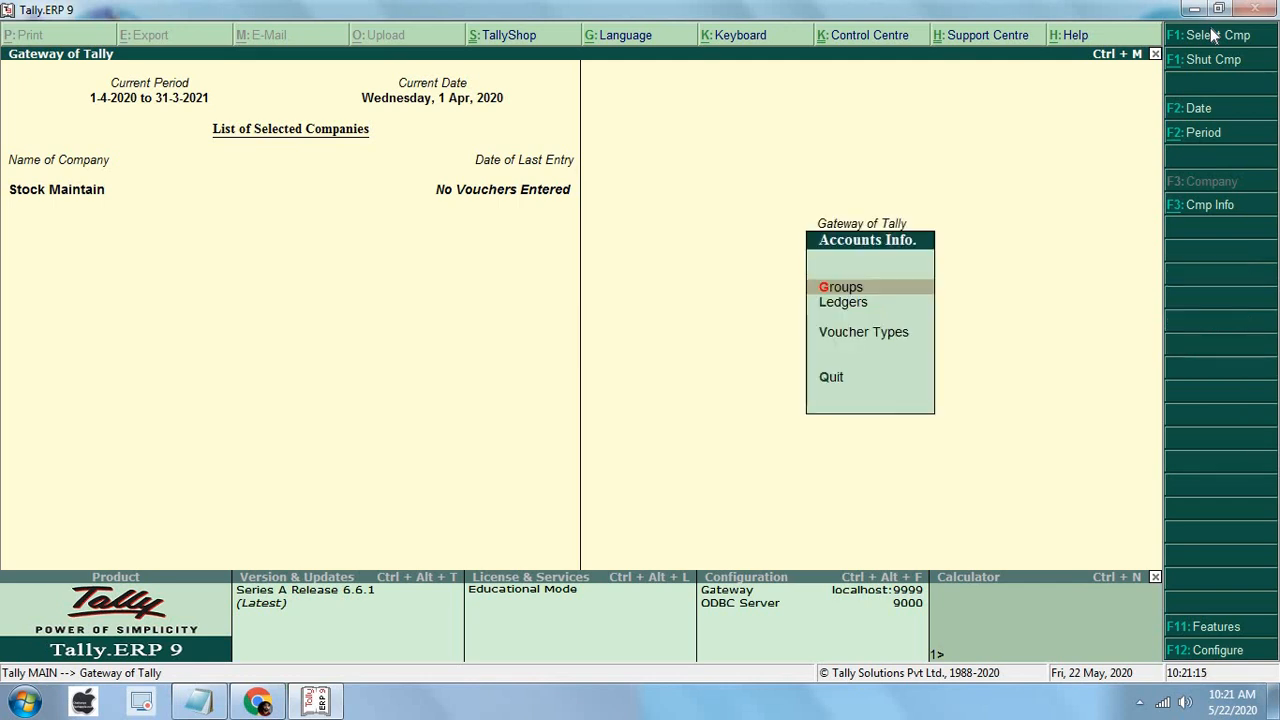
pyautogui.press('Down')
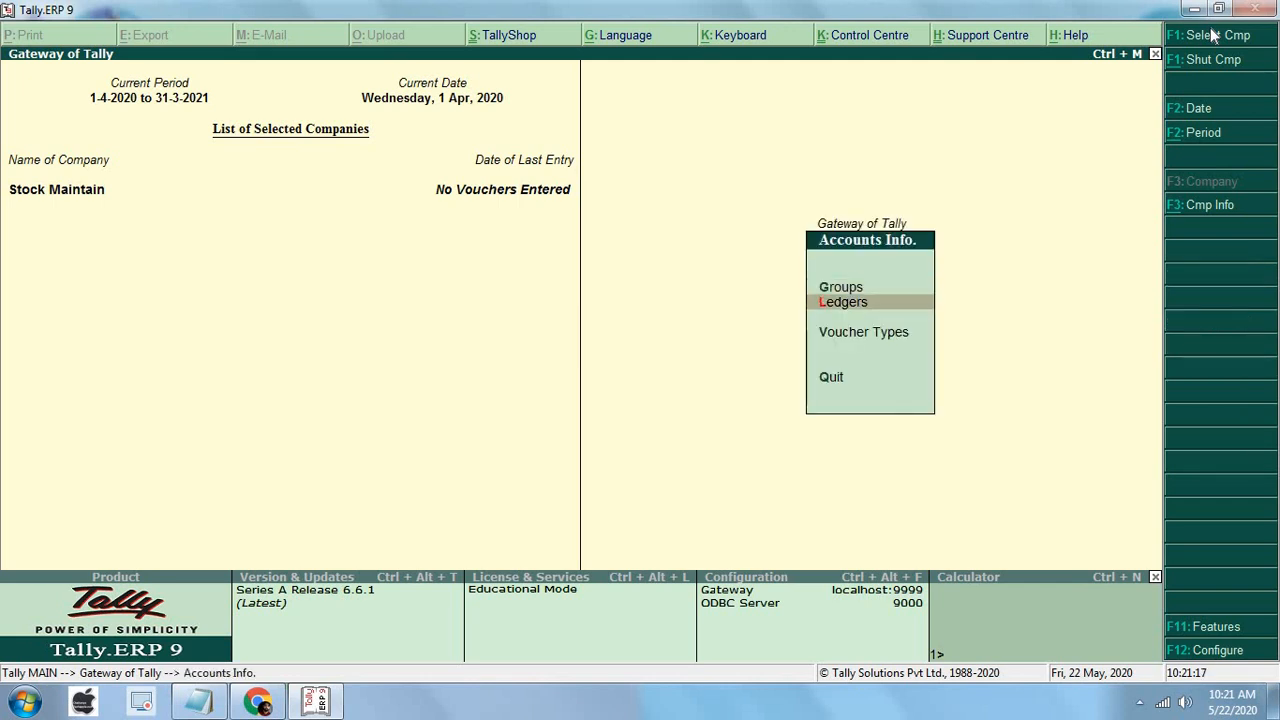
pyautogui.press('Return')
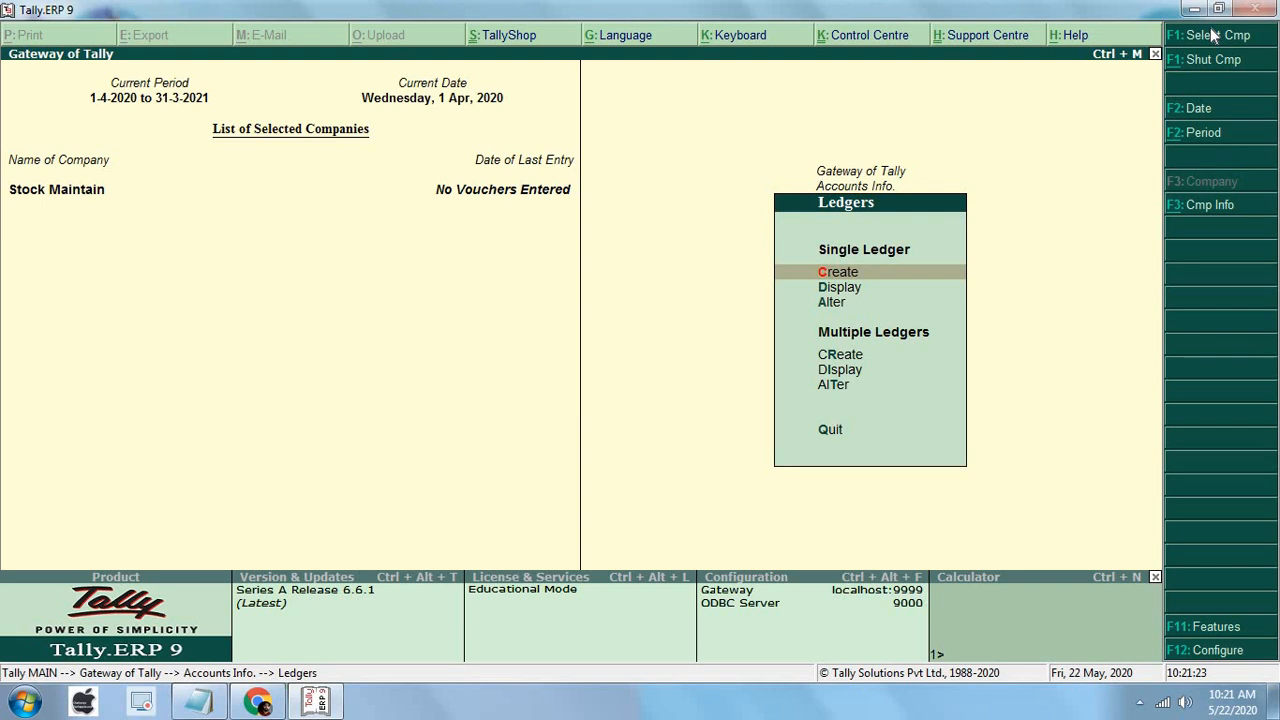
pyautogui.press('Return')
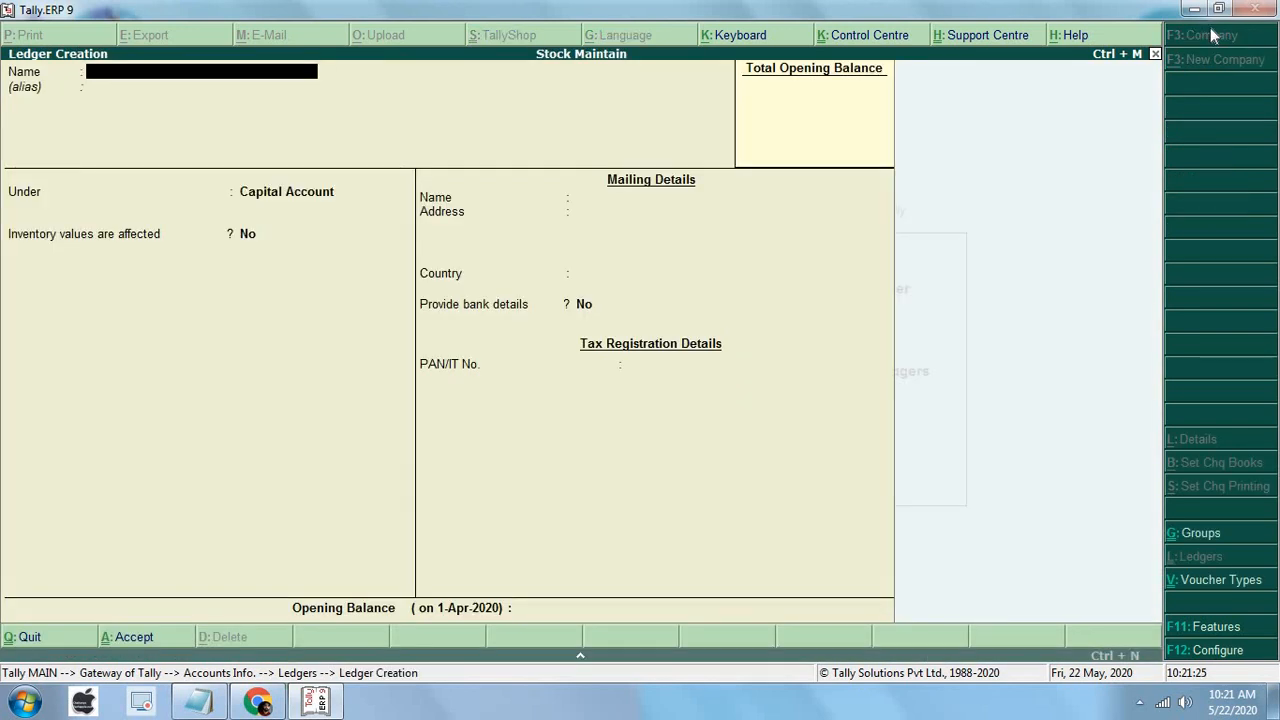
pyautogui.write('Stock')
pyautogui.press('Return')
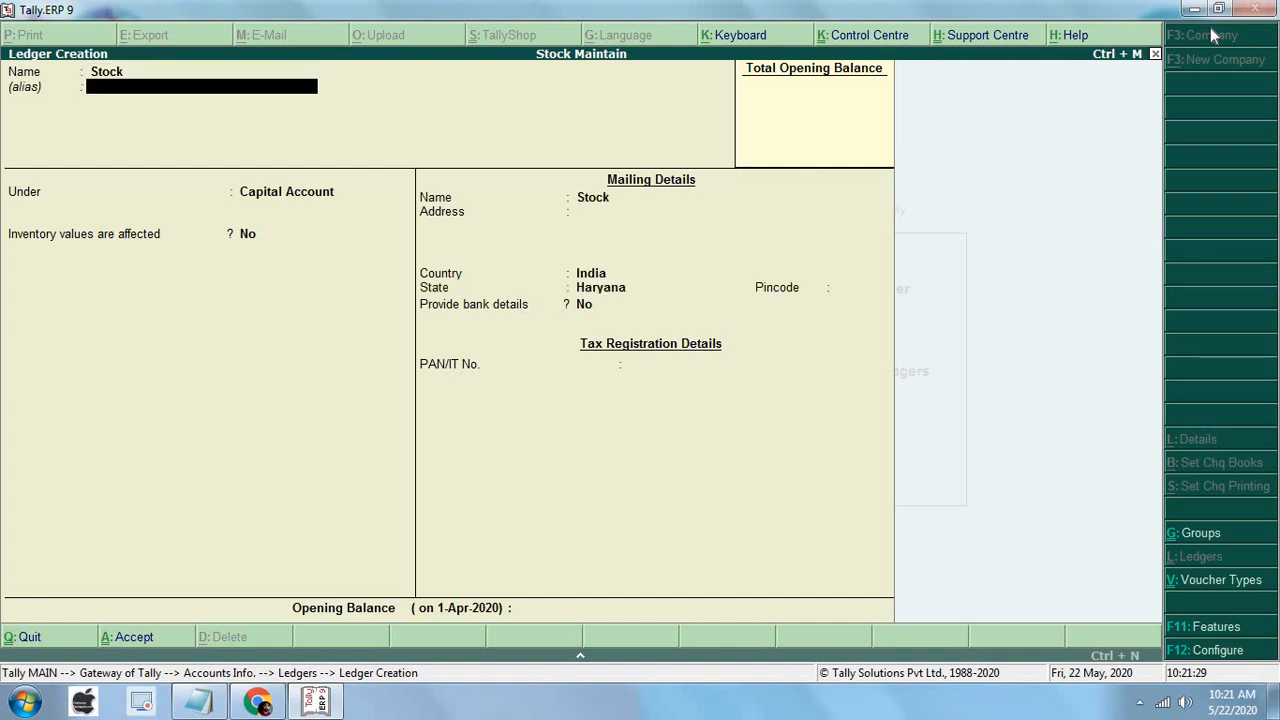
# - Leave the alias blank and place the Stock ledger under the Stock-in-Hand group
pyautogui.press('Return')
pyautogui.write('S')
pyautogui.press('Up')
pyautogui.press('Up')
pyautogui.press('Up')
pyautogui.press('Up')
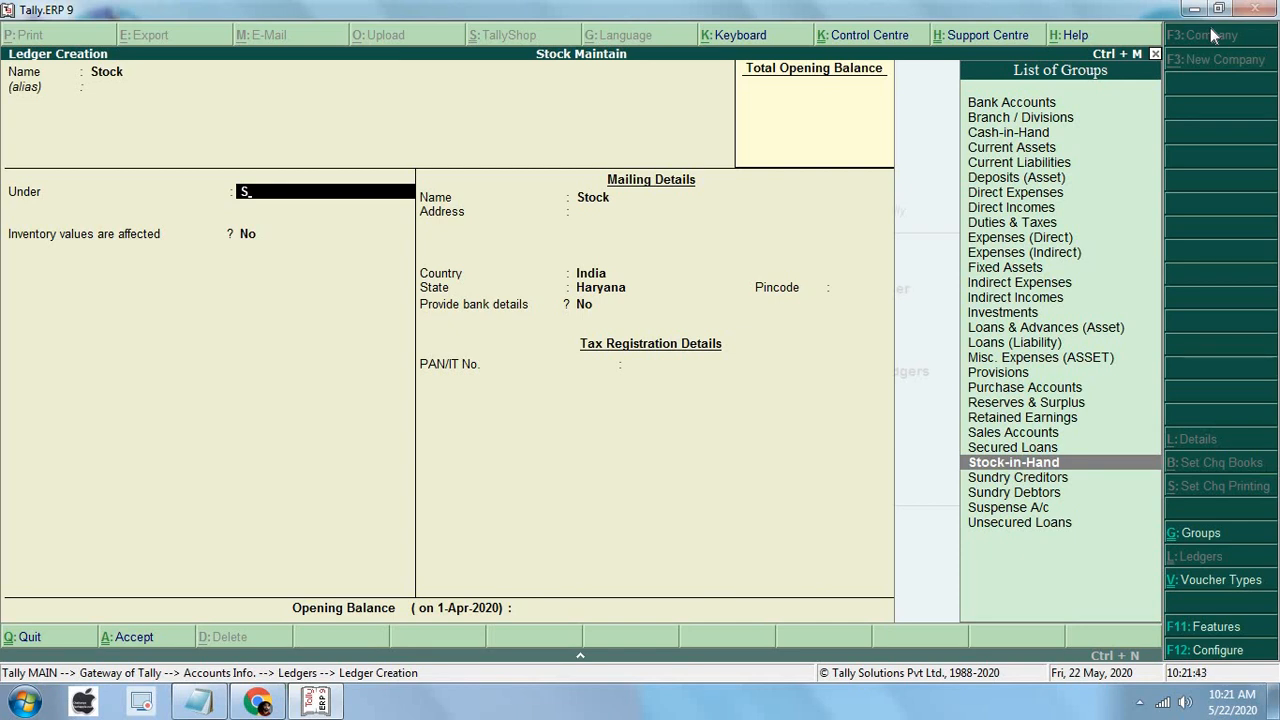
pyautogui.press('Return')
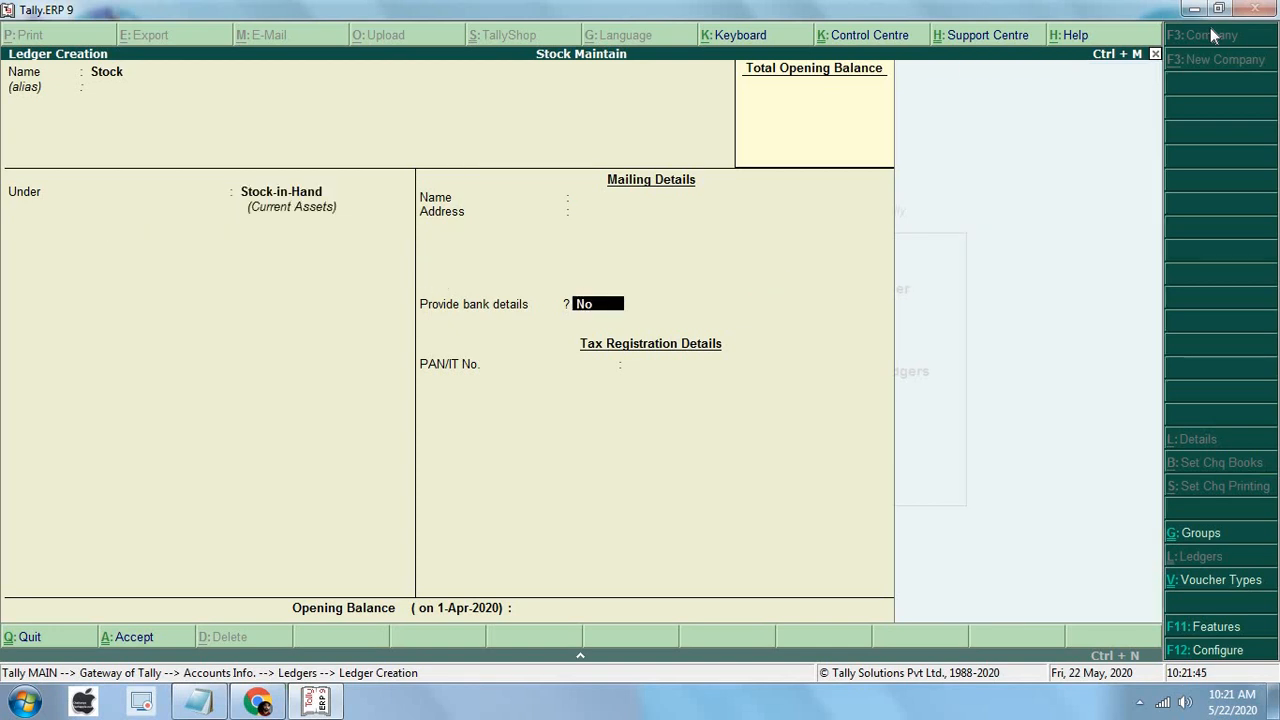
# - Give the Stock ledger a debit opening balance of 20000 without bank details, save it and leave ledger creation
pyautogui.press('Return')
pyautogui.write('20000')
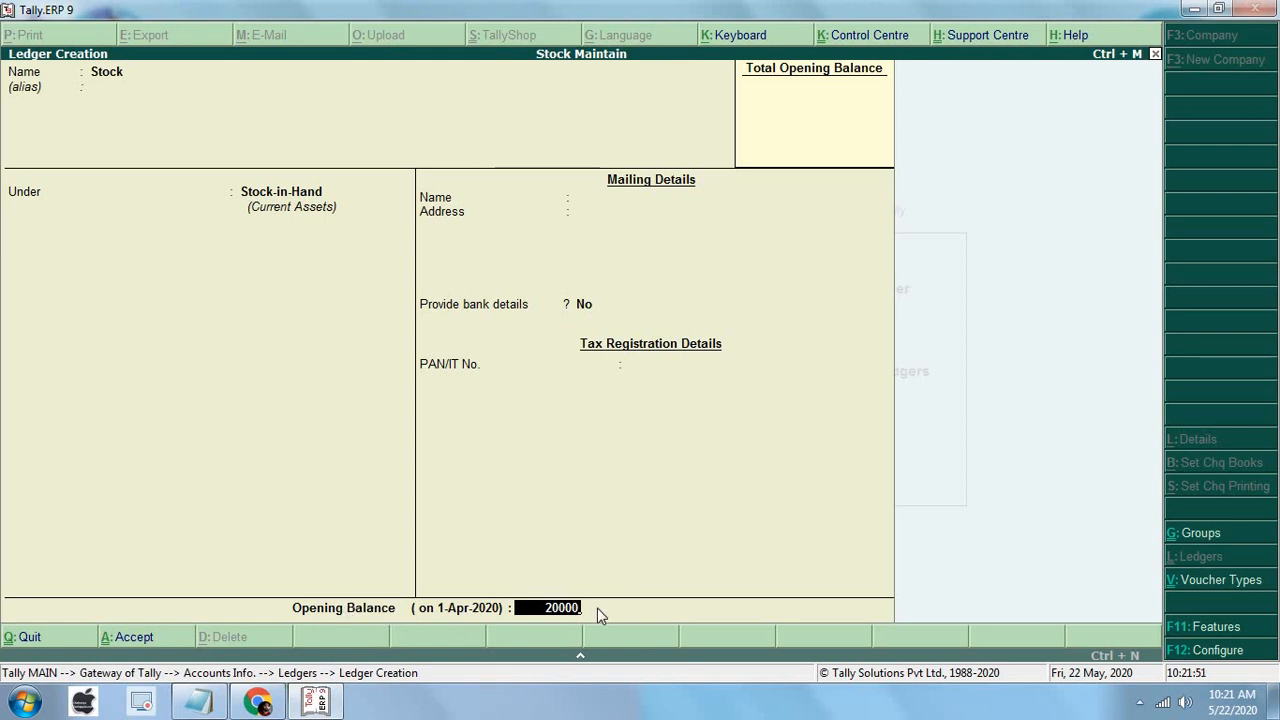
pyautogui.press('Return')
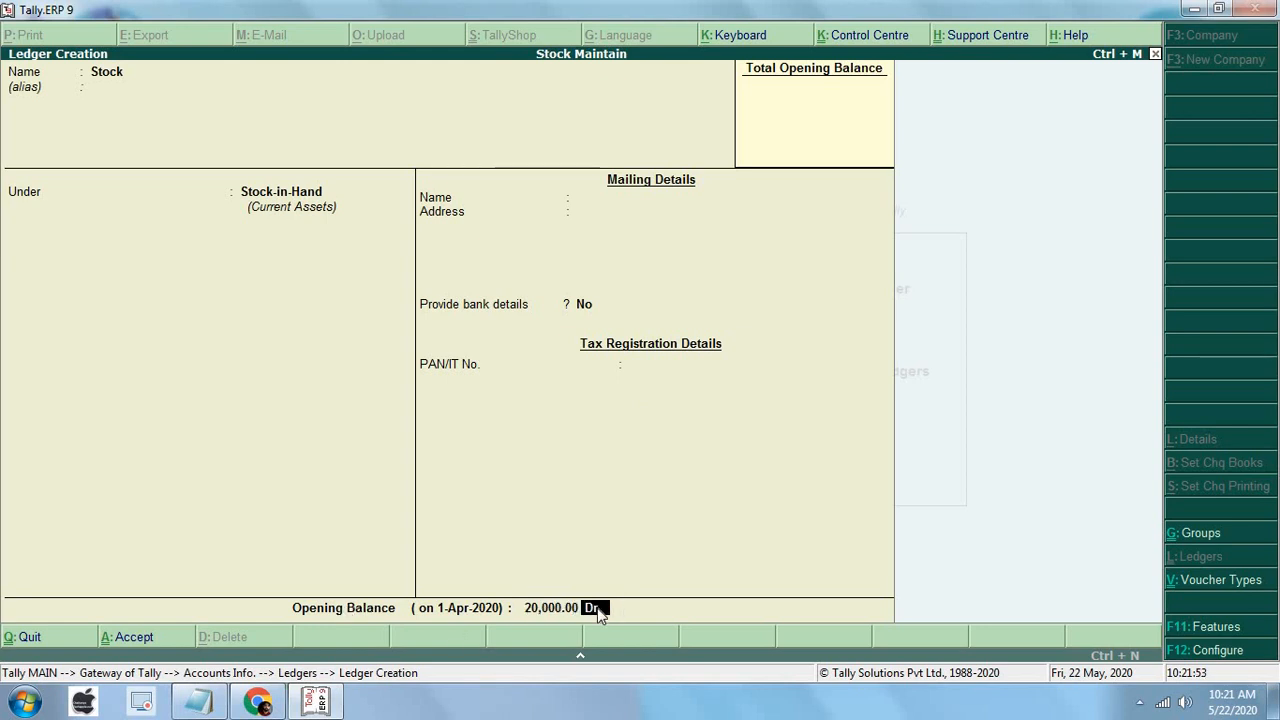
pyautogui.press('Return')
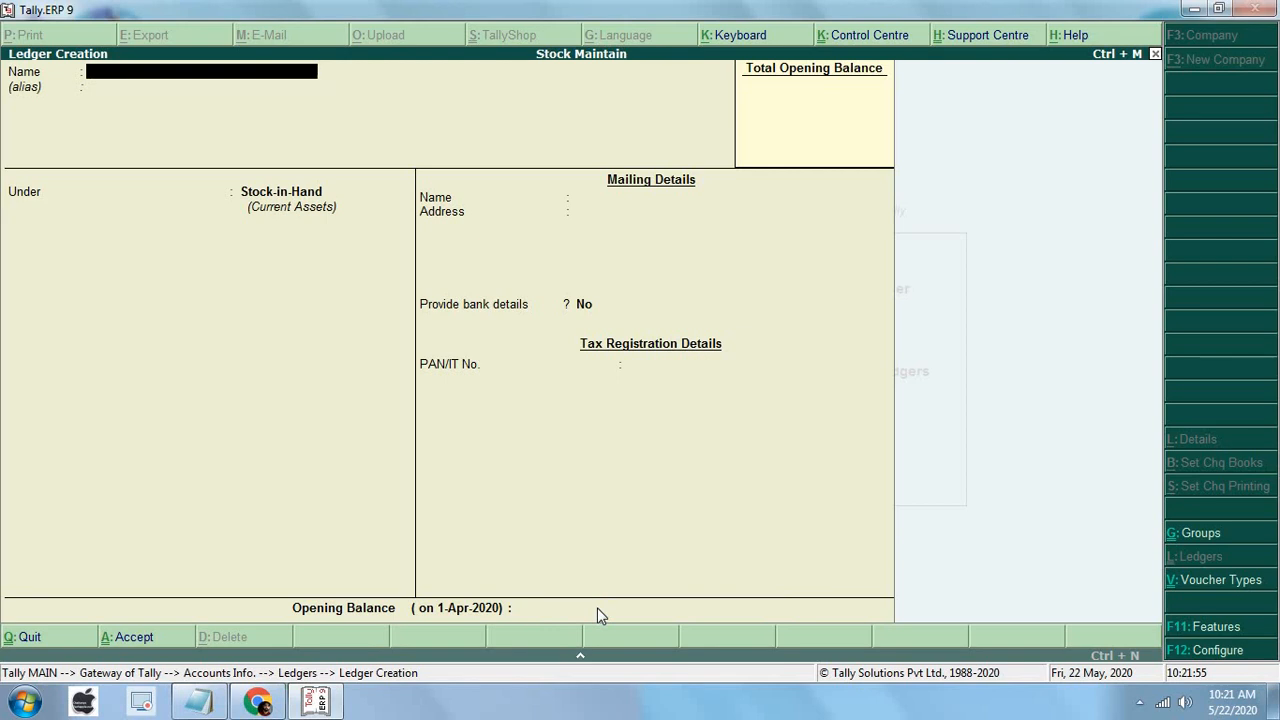
pyautogui.press('Escape')
pyautogui.press('Return')
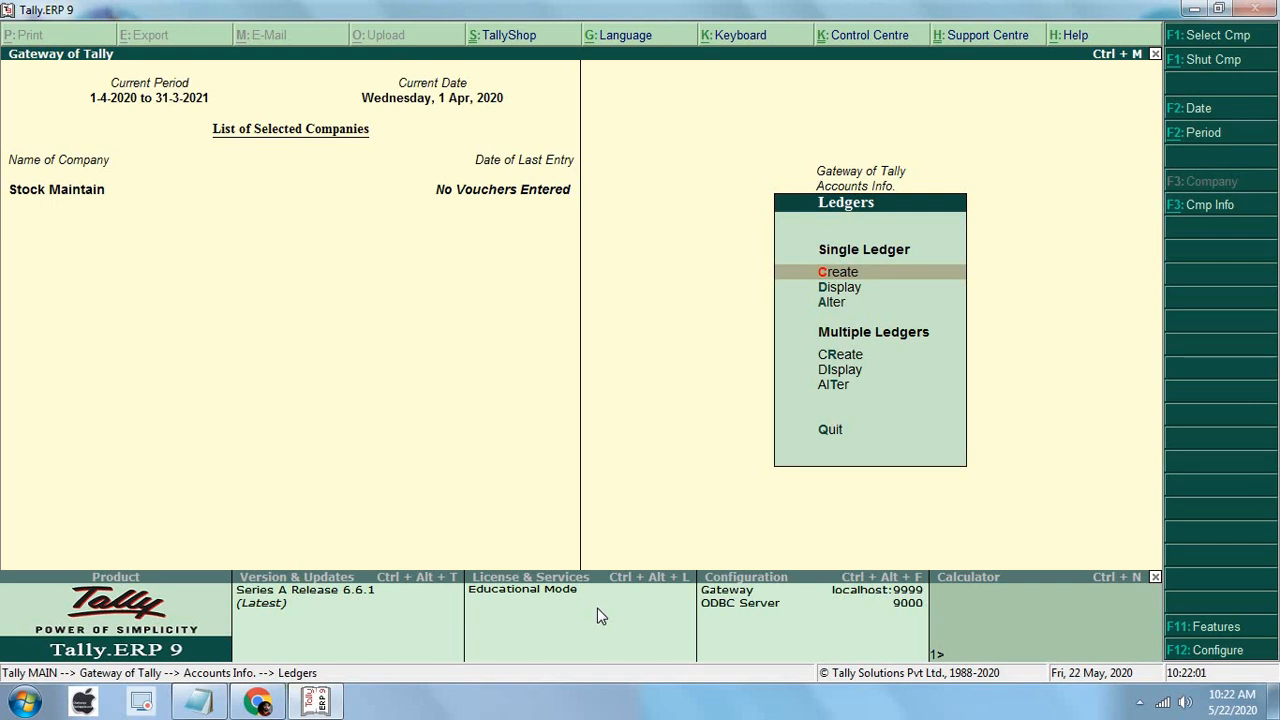
# - Open the Stock ledger for alteration
pyautogui.press('Down')
pyautogui.press('Down')
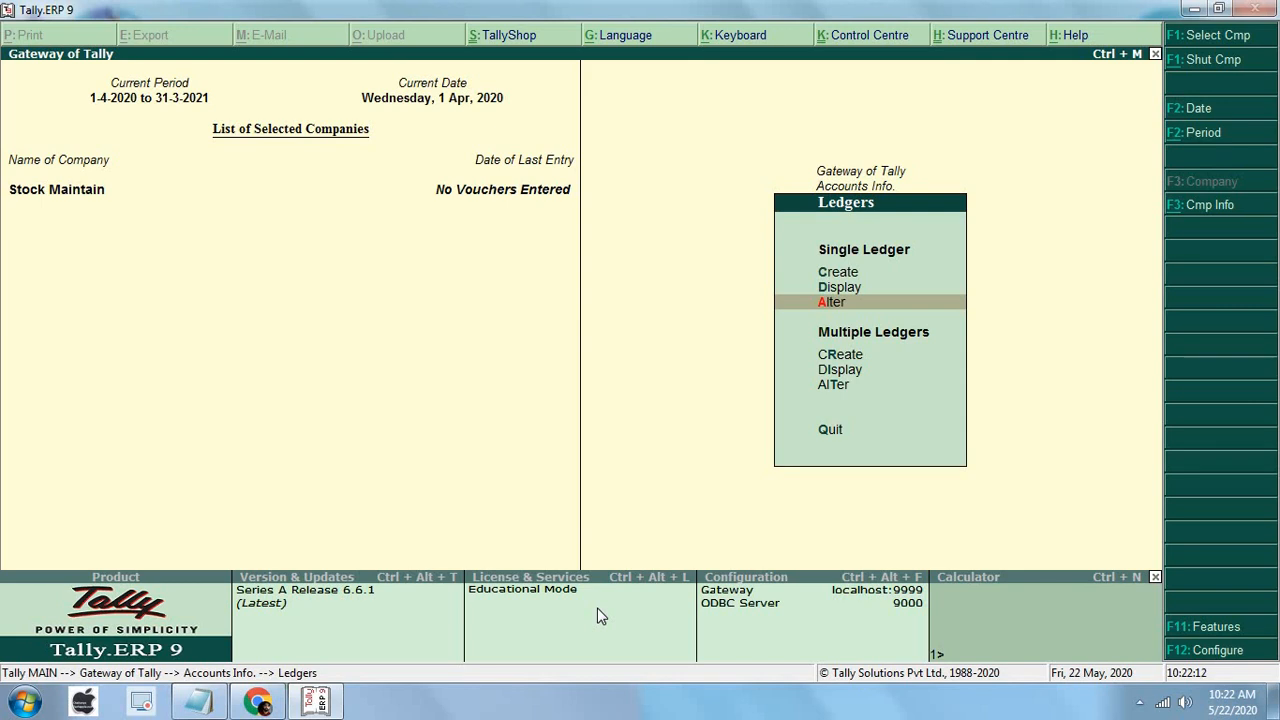
pyautogui.press('Return')
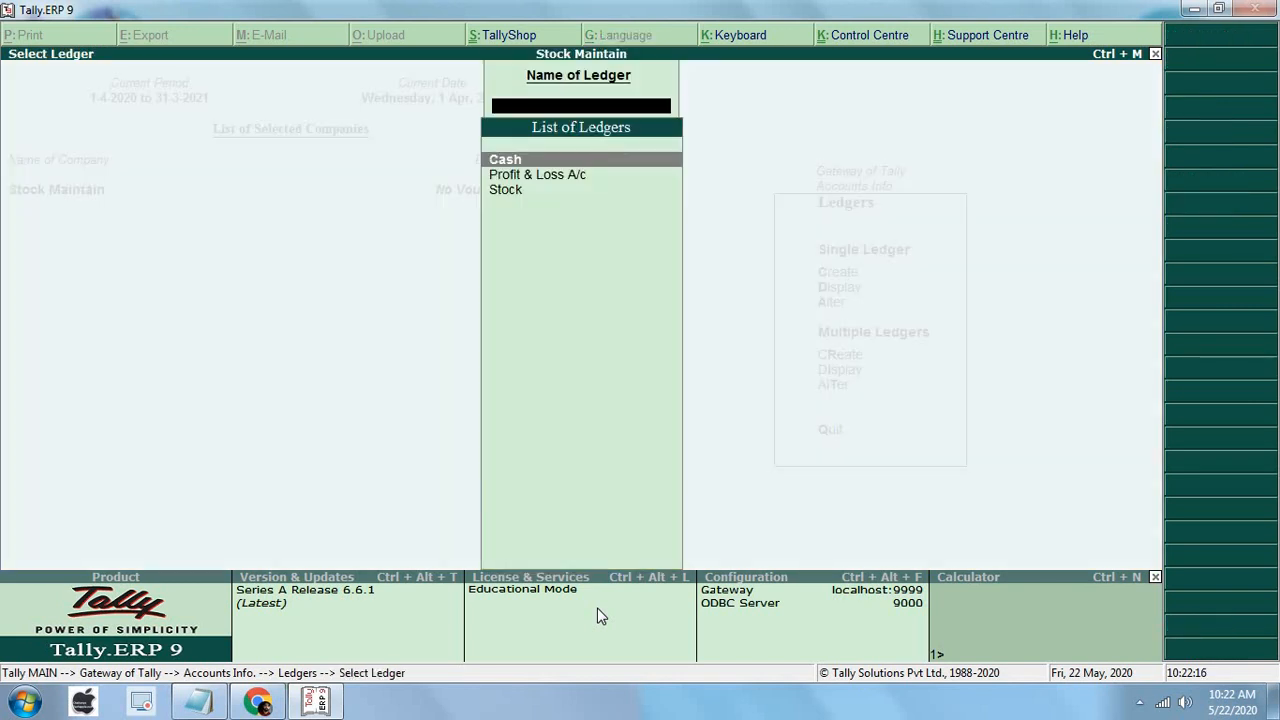
pyautogui.press('Down')
pyautogui.press('Down')
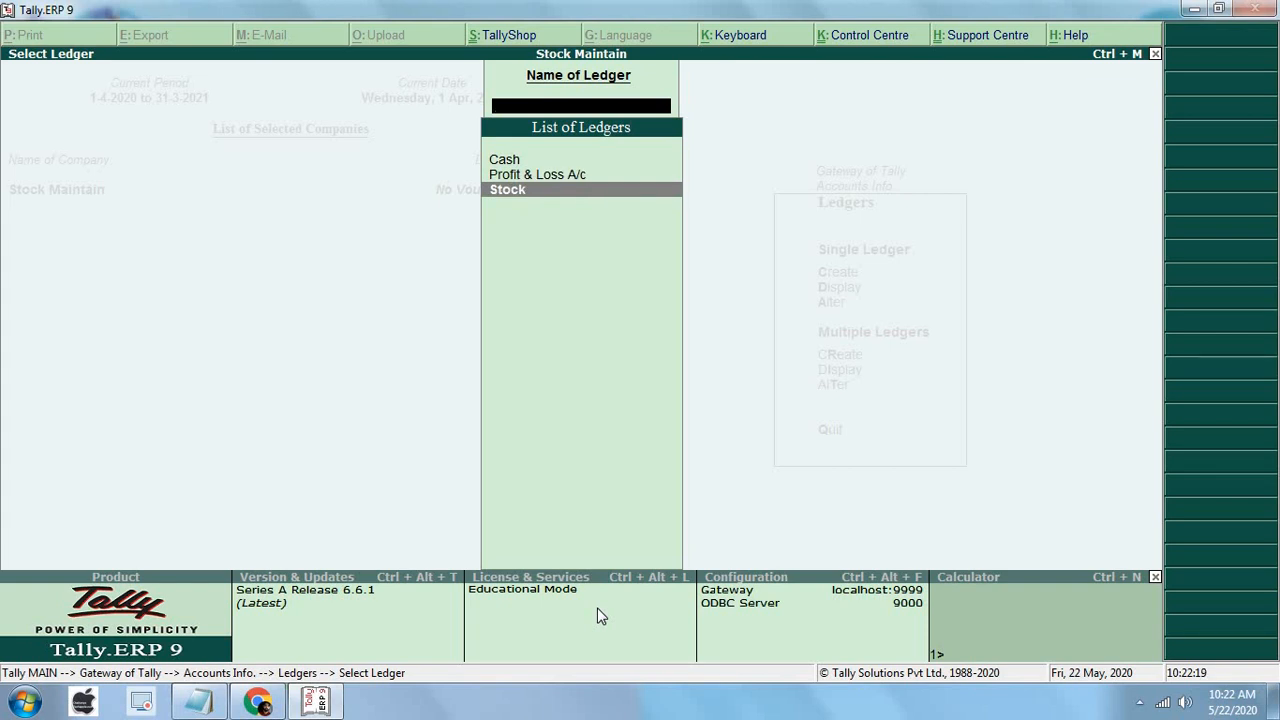
pyautogui.press('Return')
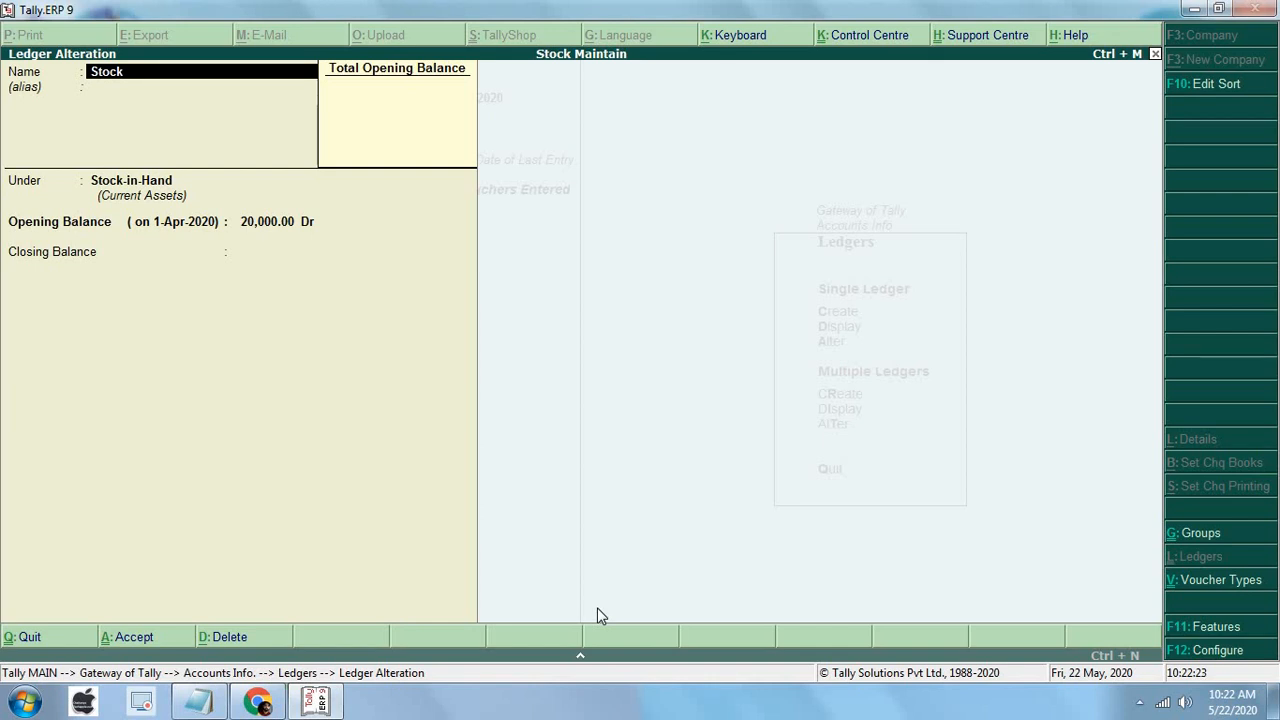
# - Add a debit closing balance of 30,000 dated 31-Mar-2021 to the Stock ledger and save the alteration
pyautogui.press('Return')
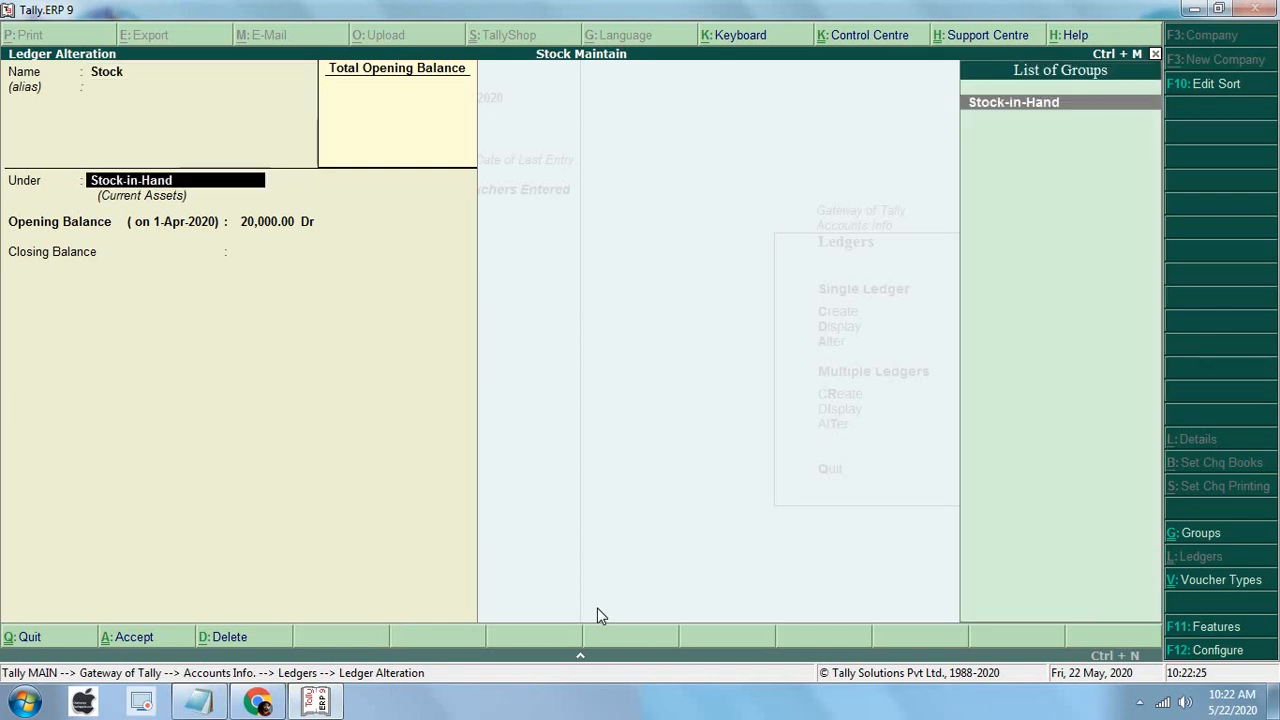
pyautogui.press('Return')
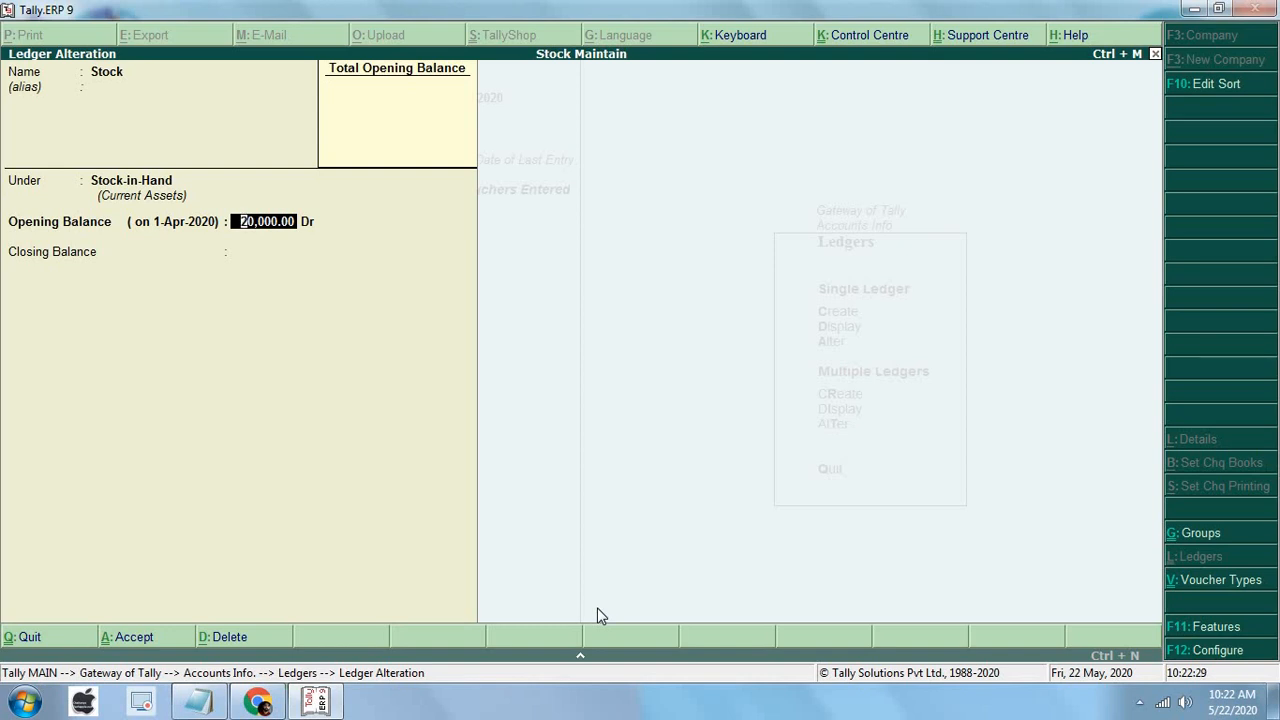
pyautogui.press('Return')
pyautogui.press('Return')
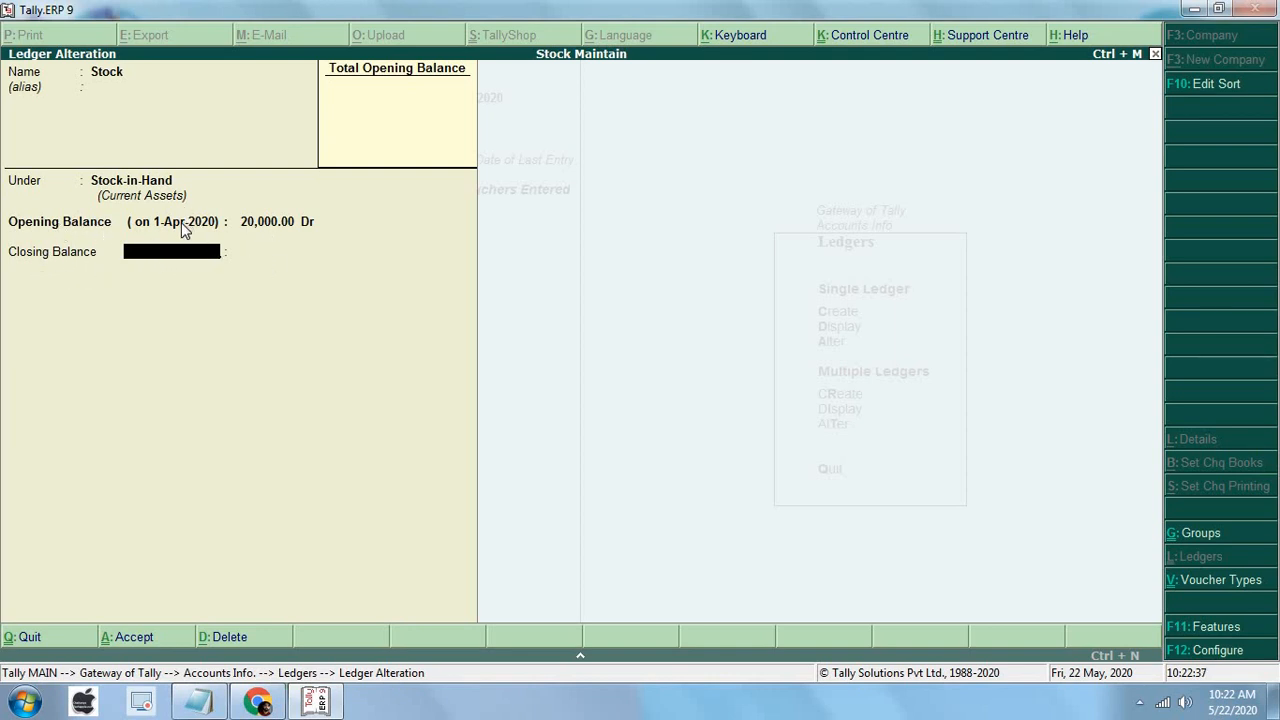
pyautogui.write('31.3')
pyautogui.press('Return')
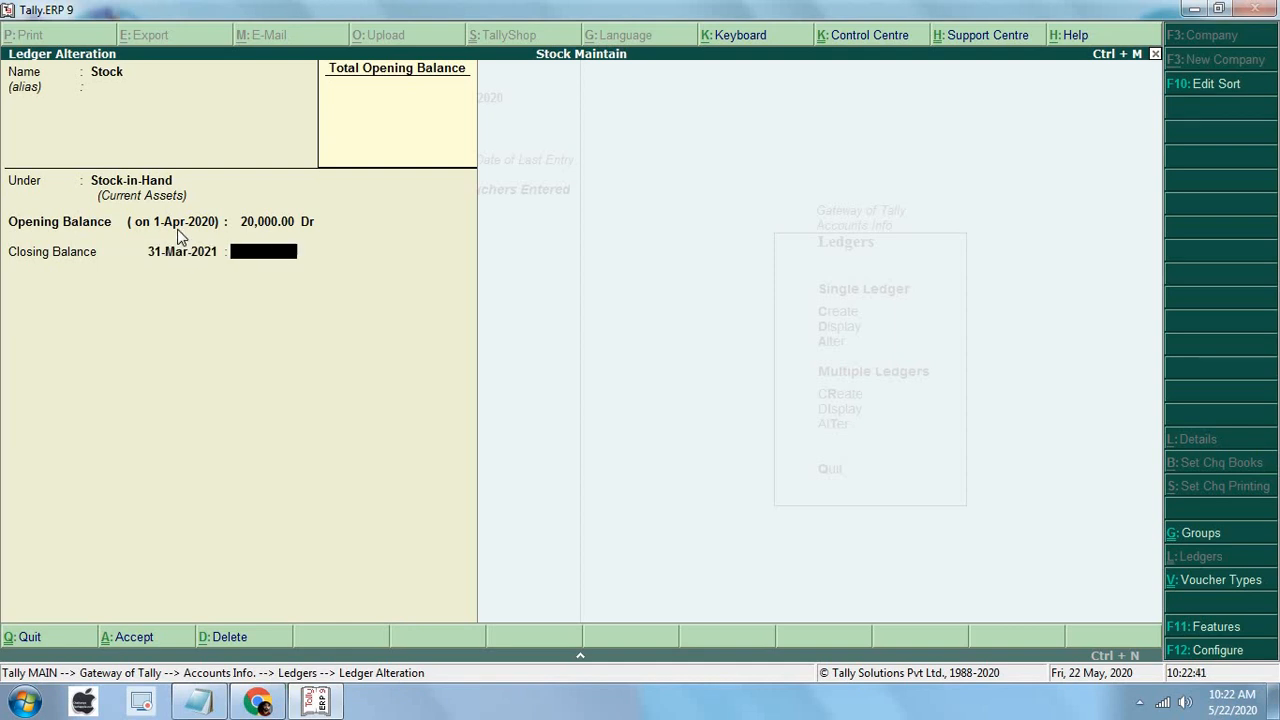
pyautogui.write('30,000')
pyautogui.press('Return')
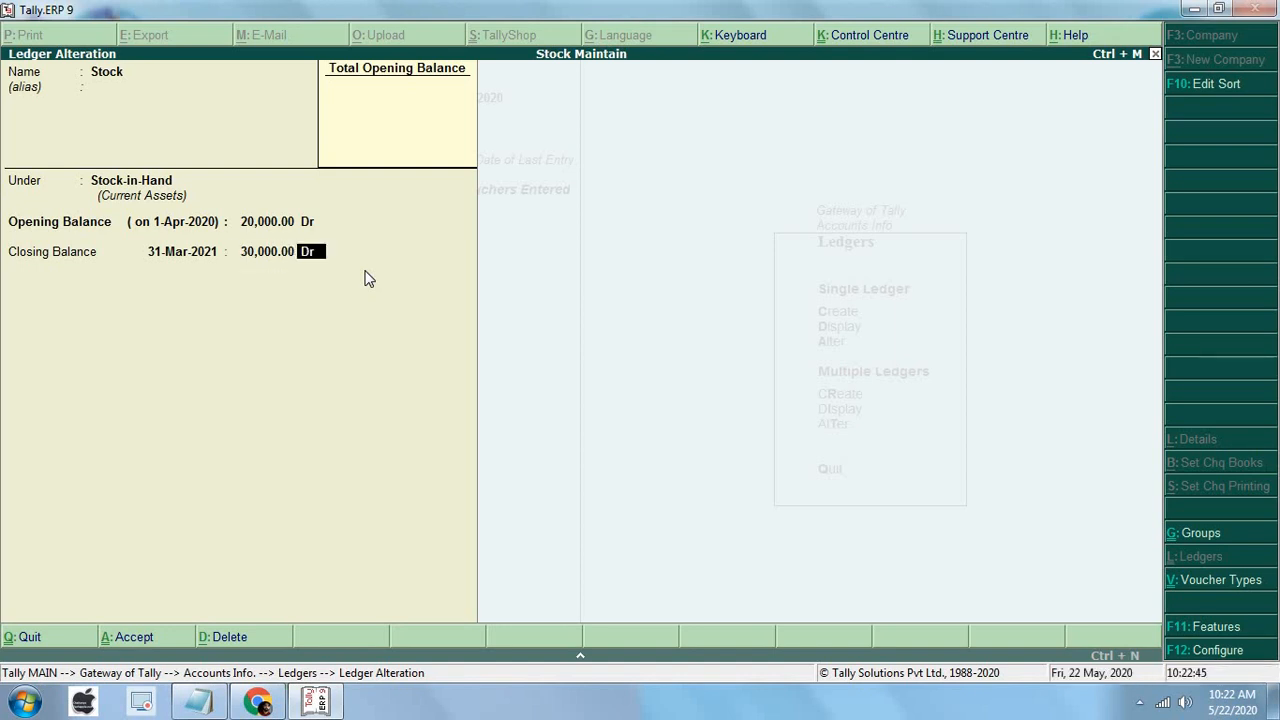
pyautogui.press('Return')
pyautogui.press('Return')
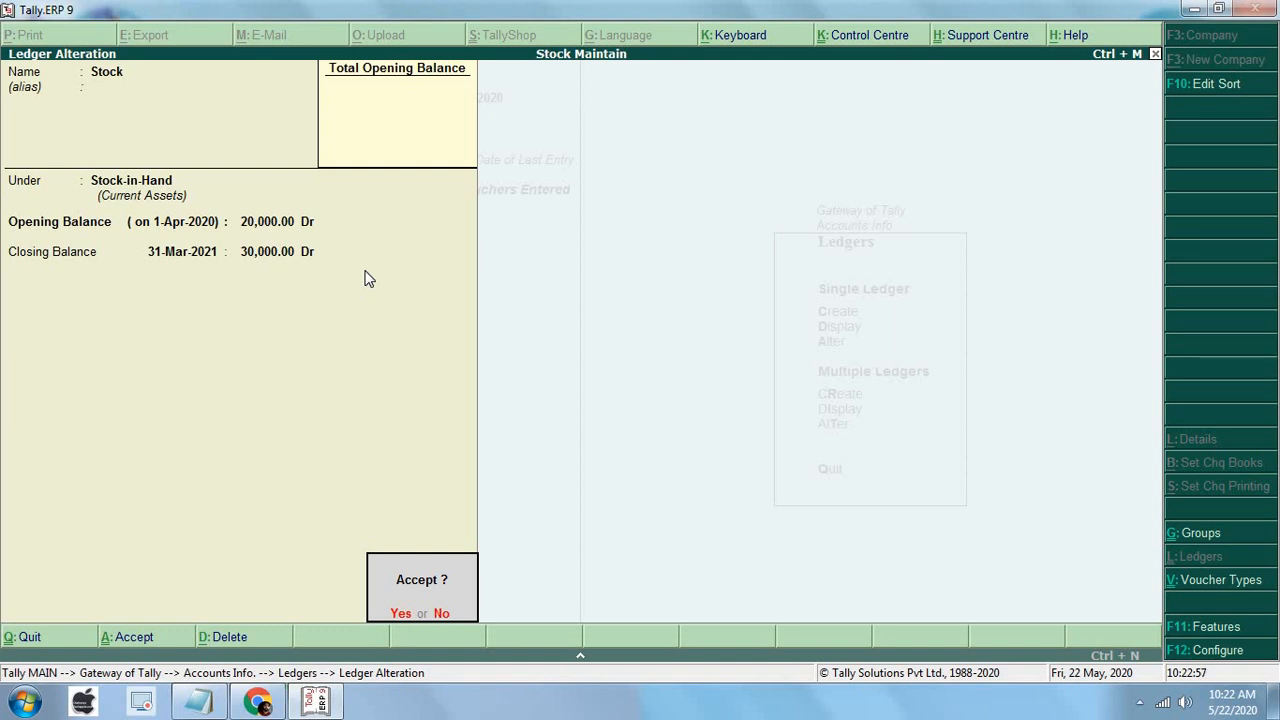
pyautogui.press('Return')
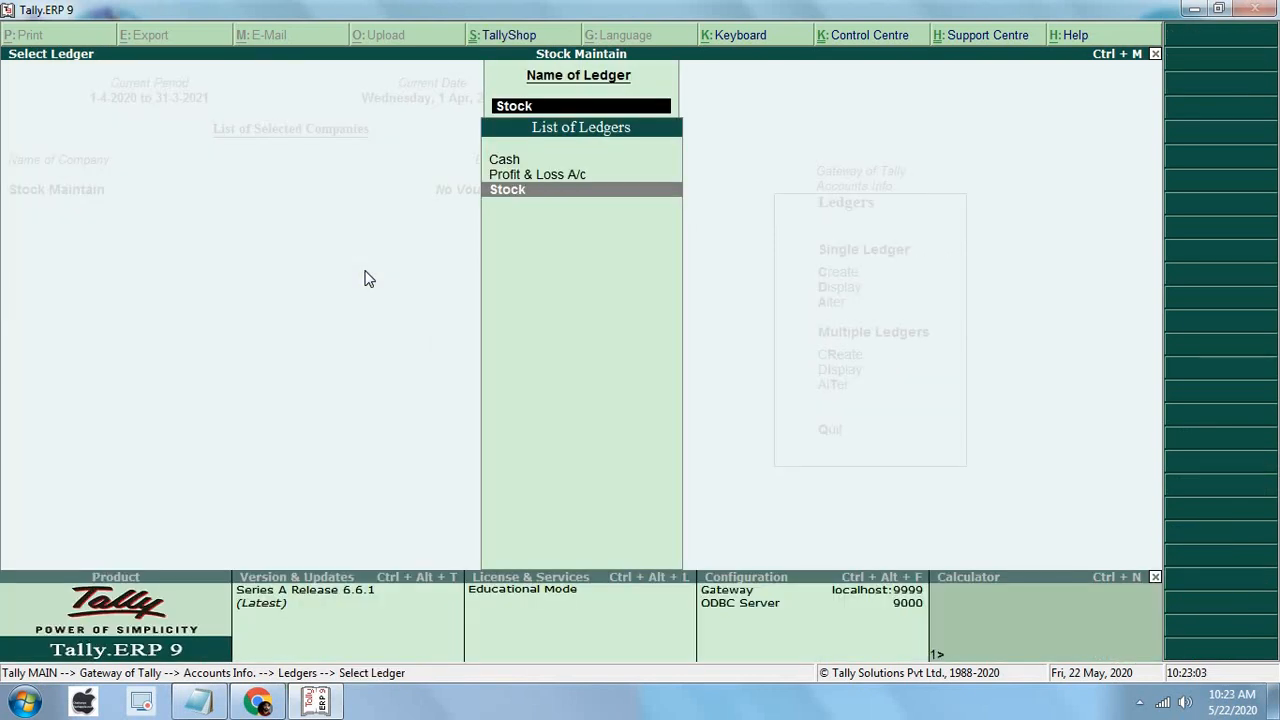
# - Return to the Gateway of Tally and open the Profit & Loss A/c report
pyautogui.press('Escape')
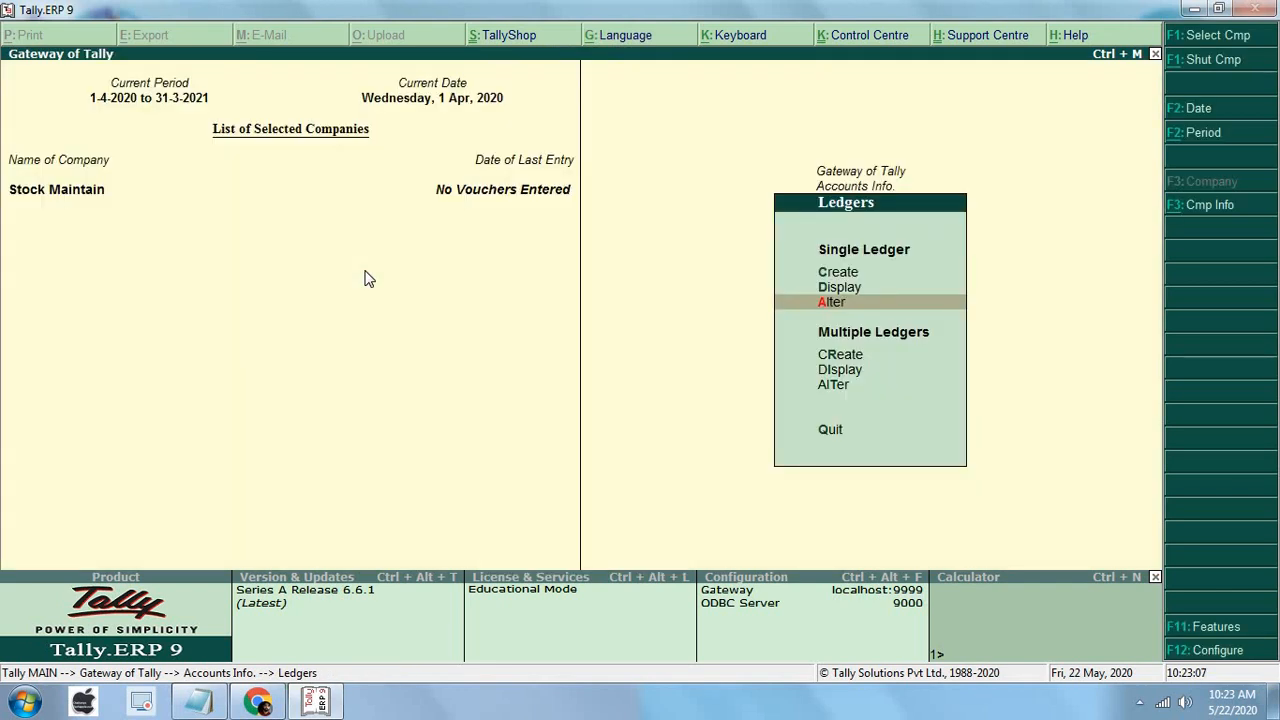
pyautogui.press('Escape')
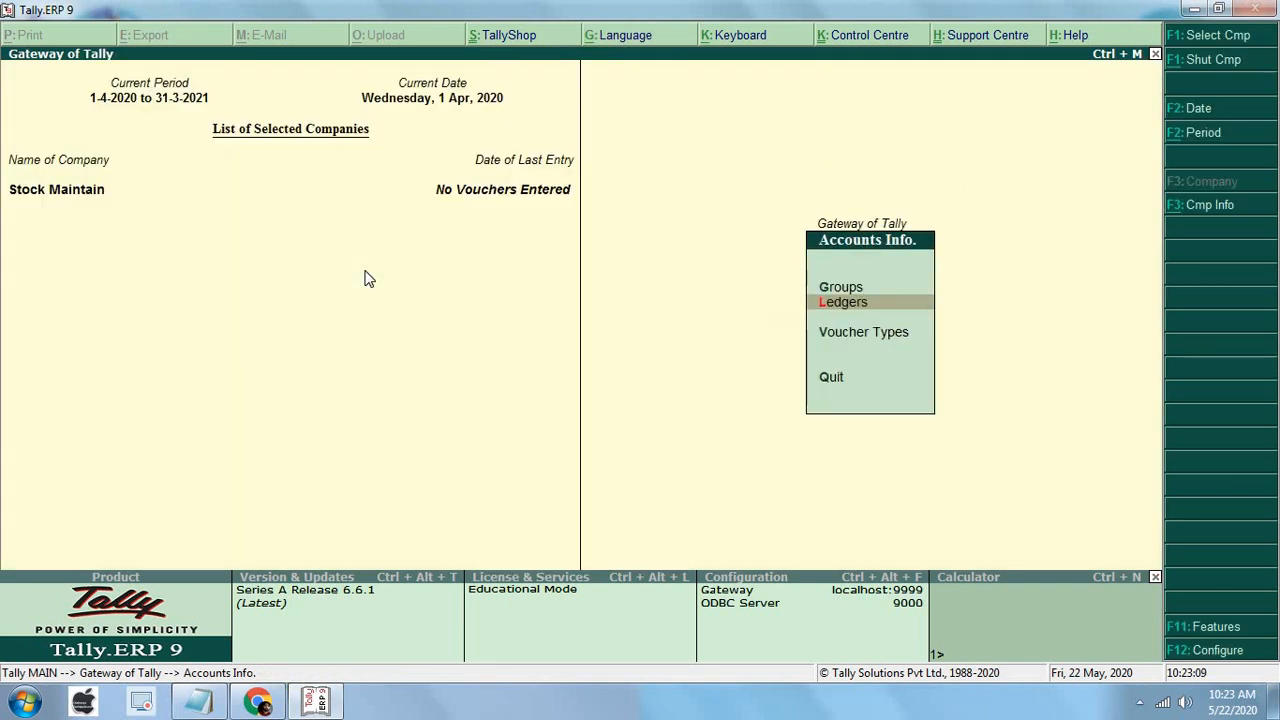
pyautogui.press('Escape')
pyautogui.press('Down')
pyautogui.press('Down')
pyautogui.press('Down')
pyautogui.press('Down')
pyautogui.press('Down')
pyautogui.press('Down')
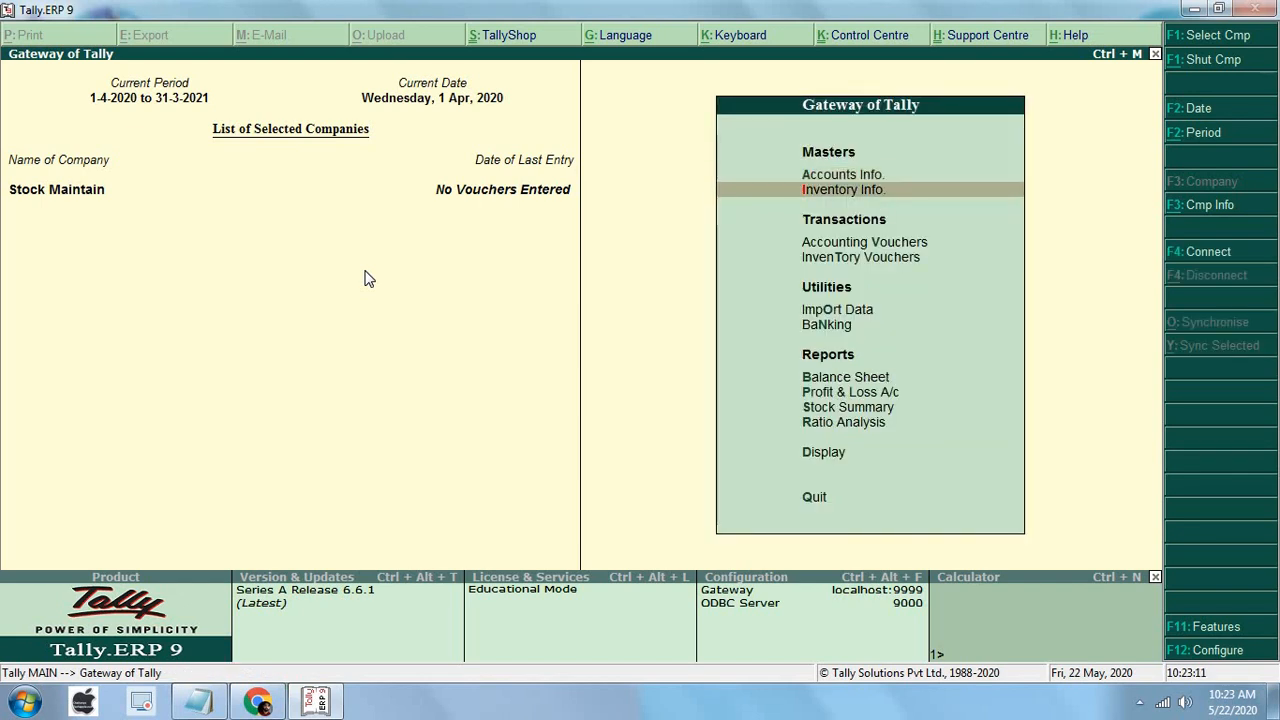
pyautogui.press('Down')
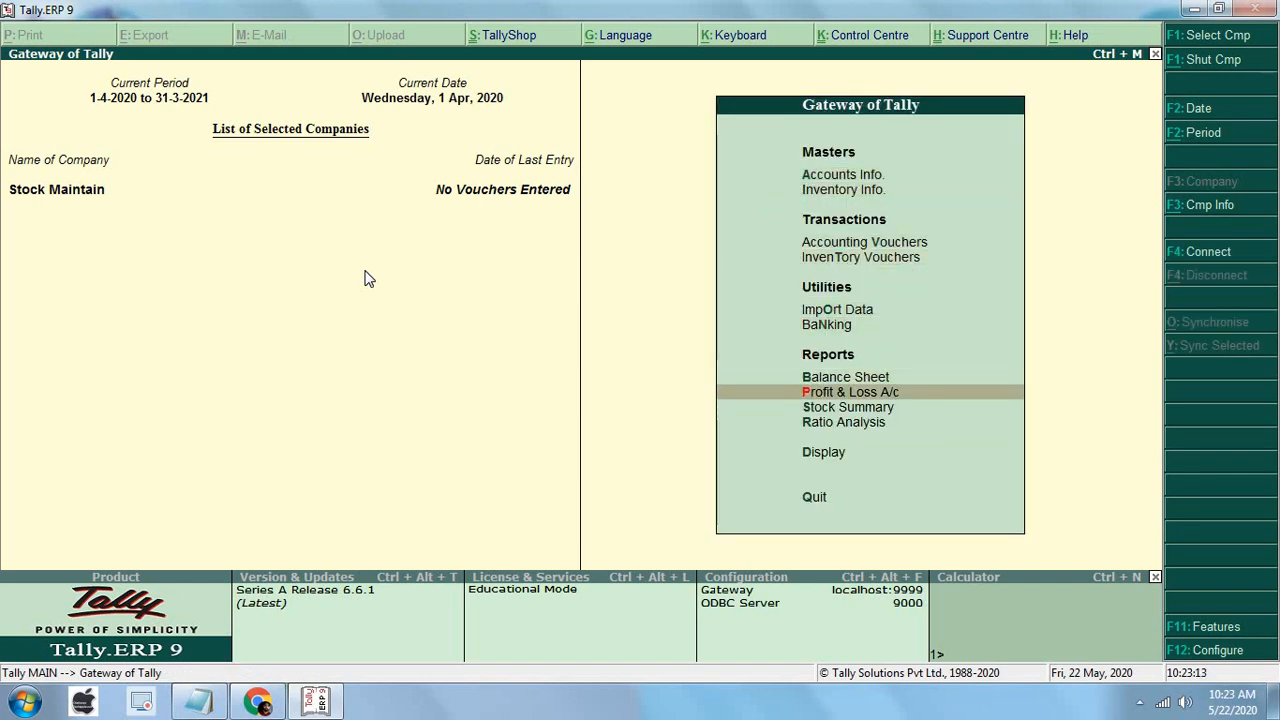
pyautogui.press('Return')
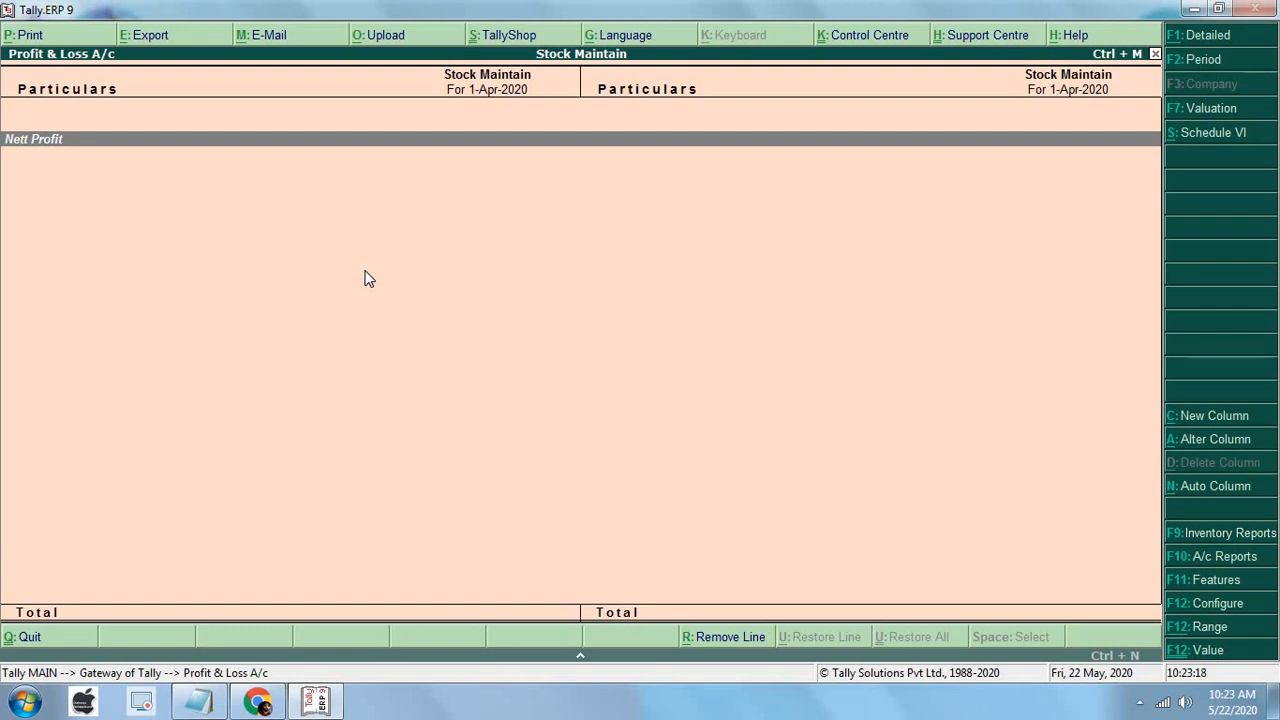
# - Leave the Profit & Loss report and open the Balance Sheet from the Gateway of Tally
pyautogui.press('Escape')
pyautogui.press('Down')
pyautogui.press('Down')
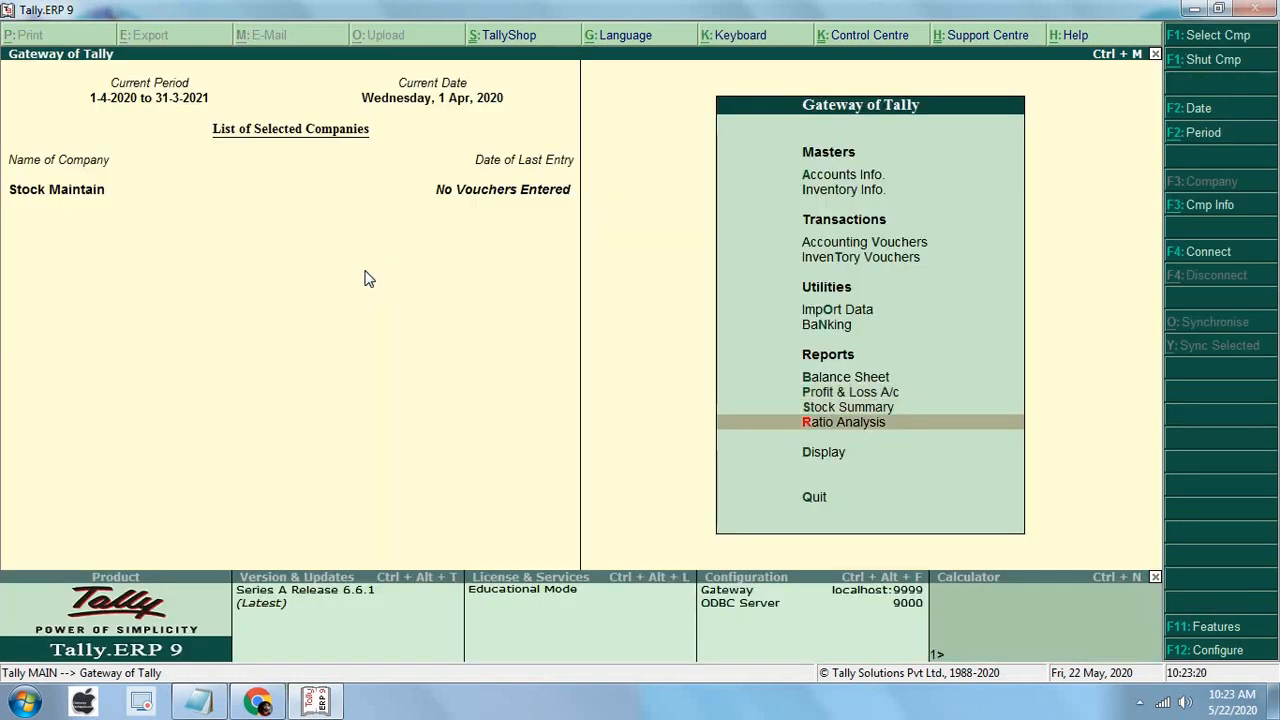
pyautogui.press('Down')
pyautogui.press('Up')
pyautogui.press('Up')
pyautogui.press('Up')
pyautogui.press('Up')
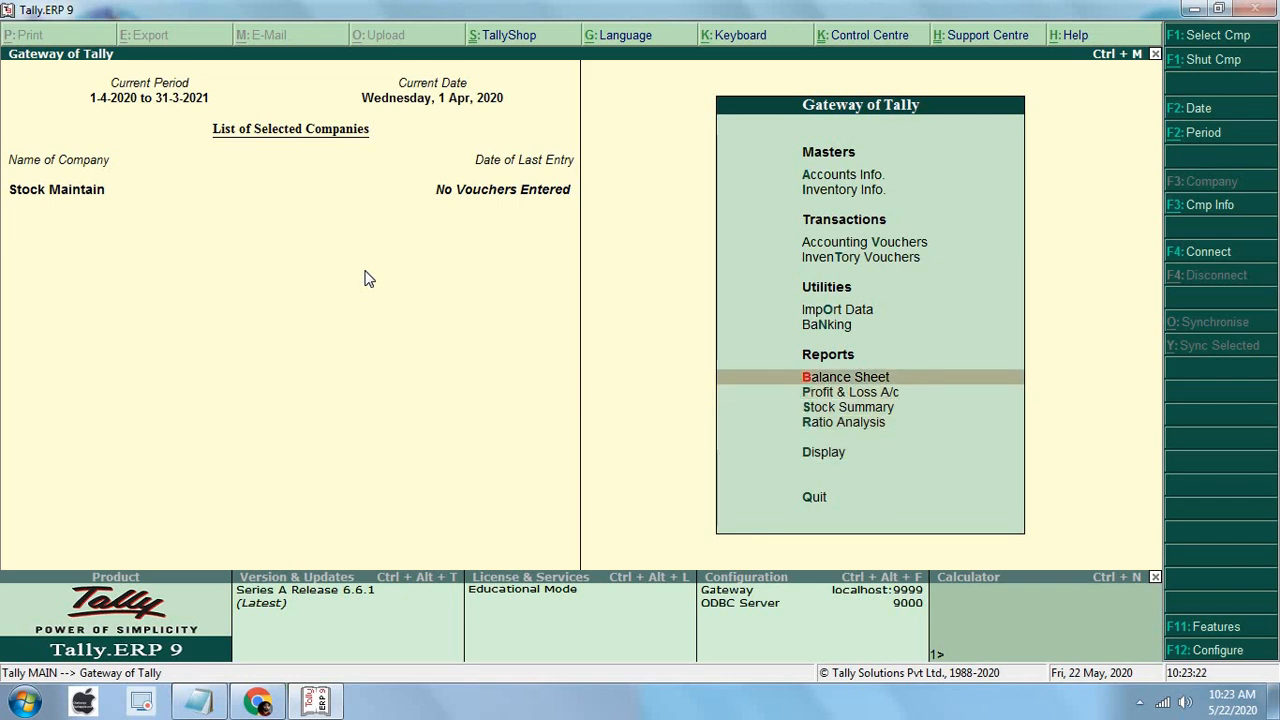
pyautogui.press('Return')
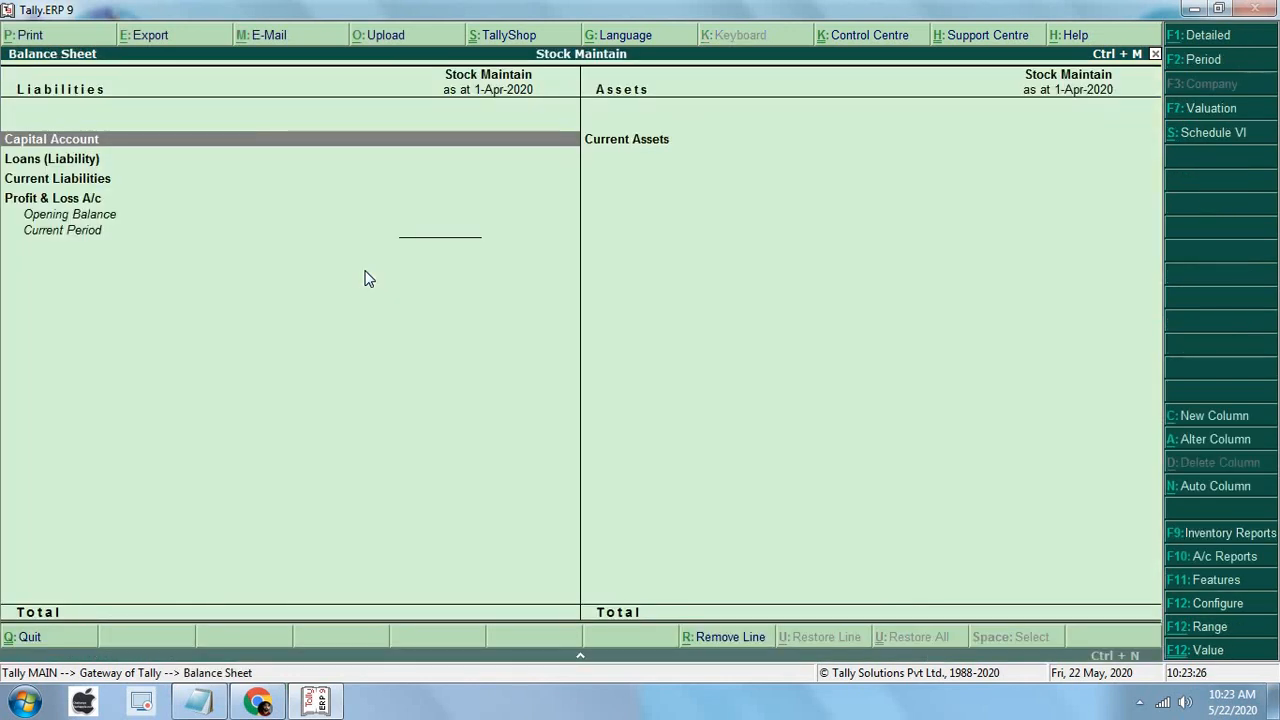
# - Leave the Balance Sheet and open accounting voucher creation from the Gateway of Tally
pyautogui.press('Escape')
pyautogui.press('Down')
pyautogui.press('Down')
pyautogui.press('Down')
pyautogui.press('Down')
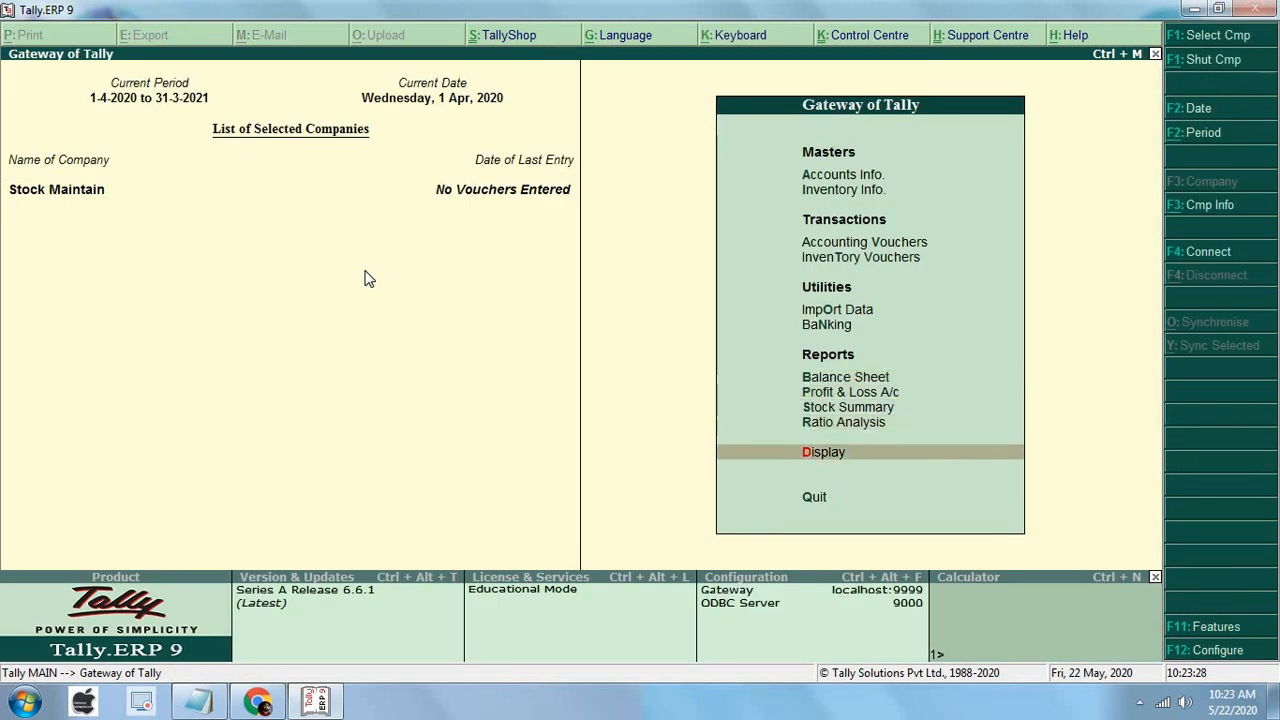
pyautogui.press('Return')
pyautogui.press('Return')
pyautogui.press('Up')
pyautogui.press('Up')
pyautogui.press('Up')
pyautogui.press('Up')
pyautogui.press('Up')
pyautogui.press('Up')
pyautogui.press('Up')
pyautogui.press('Up')
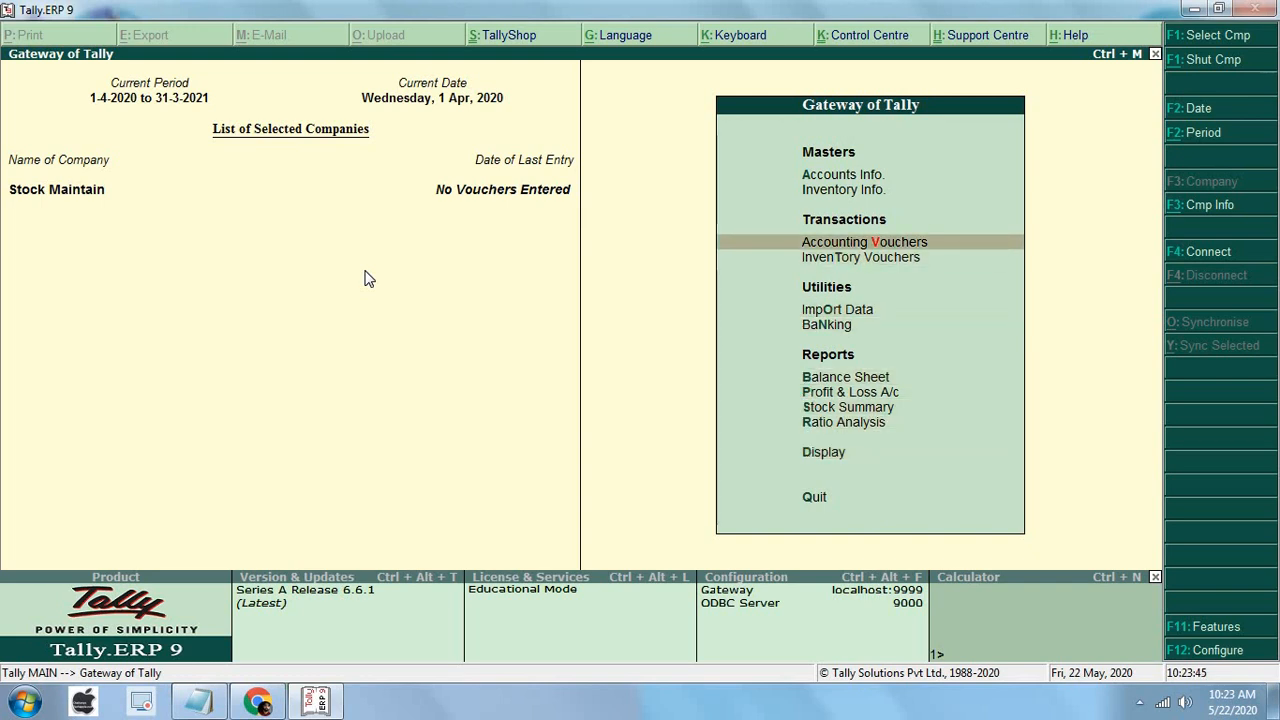
pyautogui.press('Return')
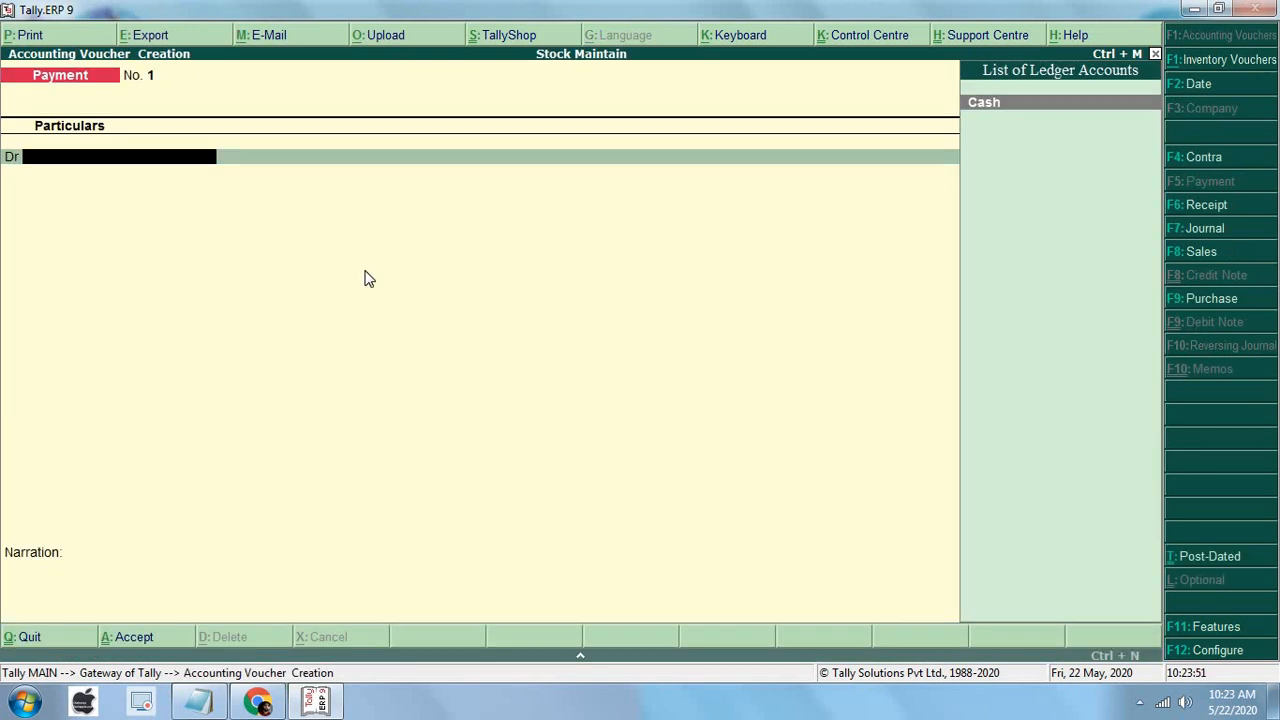
# - Open the company's Accounting Features and set Integrate accounts and inventory to No
pyautogui.press('F11')
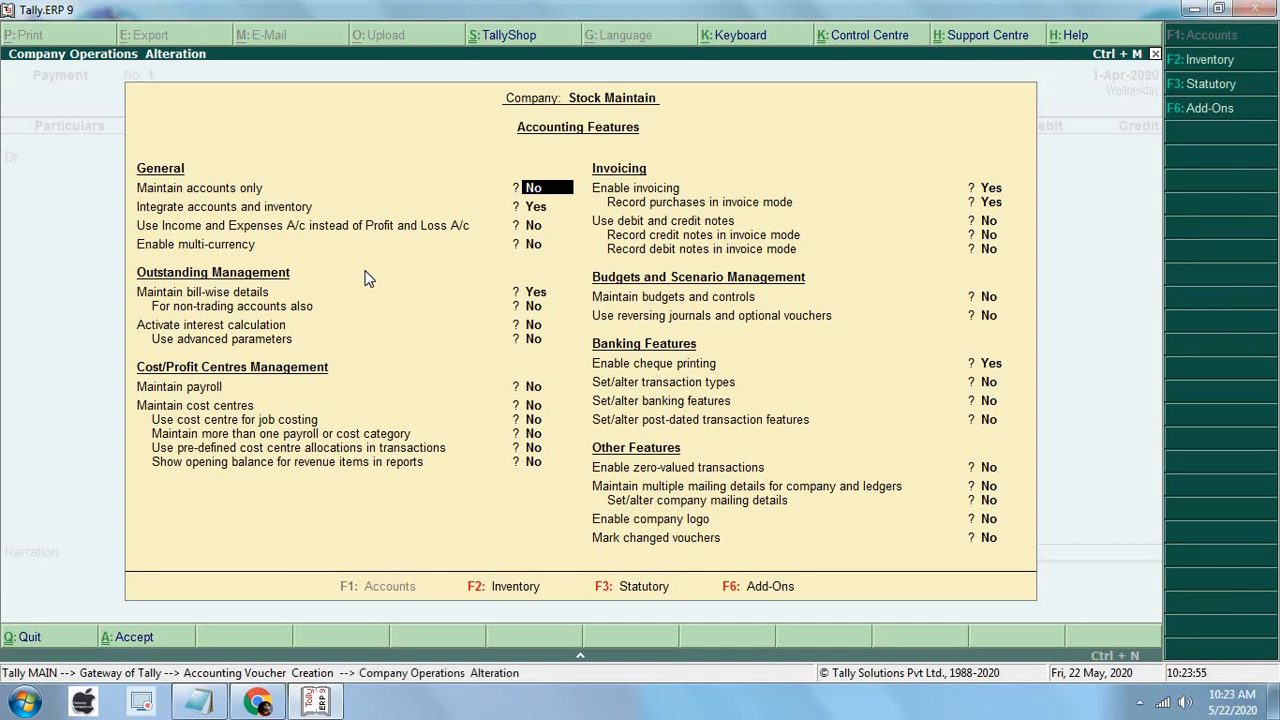
pyautogui.press('Return')
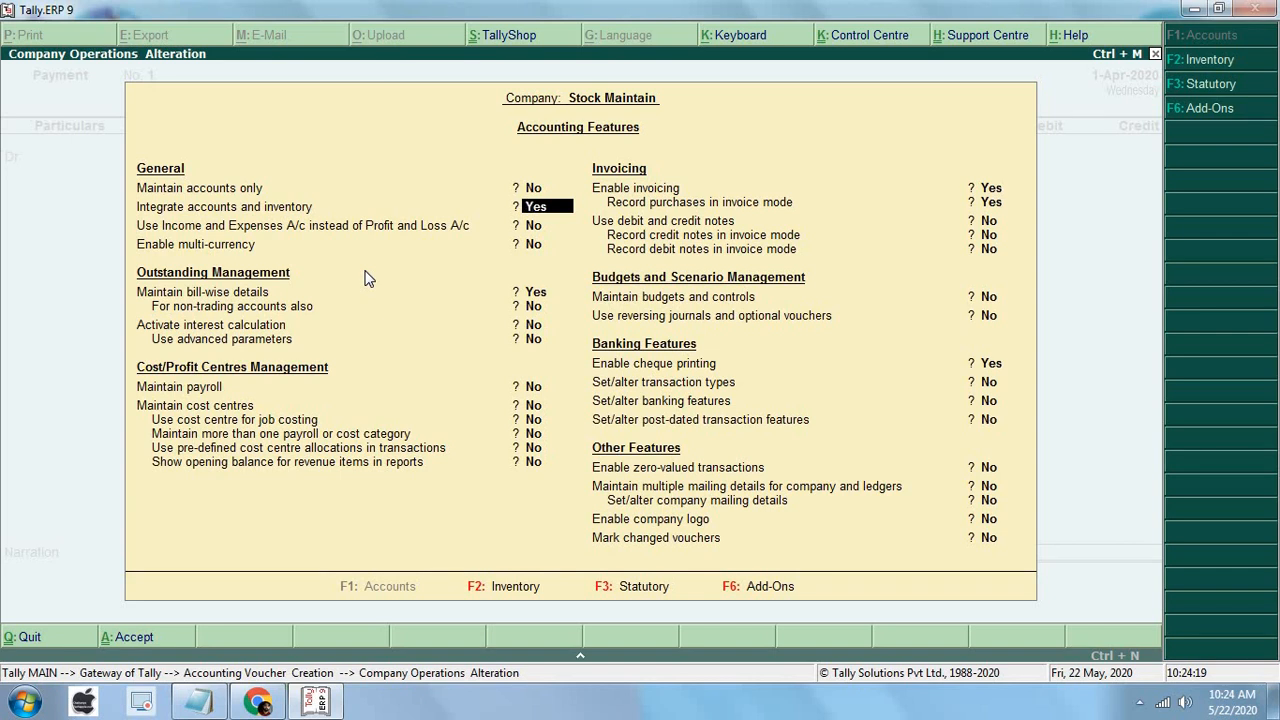
pyautogui.write('no')
pyautogui.press('Return')
# - Accept the remaining accounting features as they are and save the company's feature settings
pyautogui.press('Return')
pyautogui.press('Return')
pyautogui.press('Return')
pyautogui.press('Return')
pyautogui.press('Return')
pyautogui.press('Return')
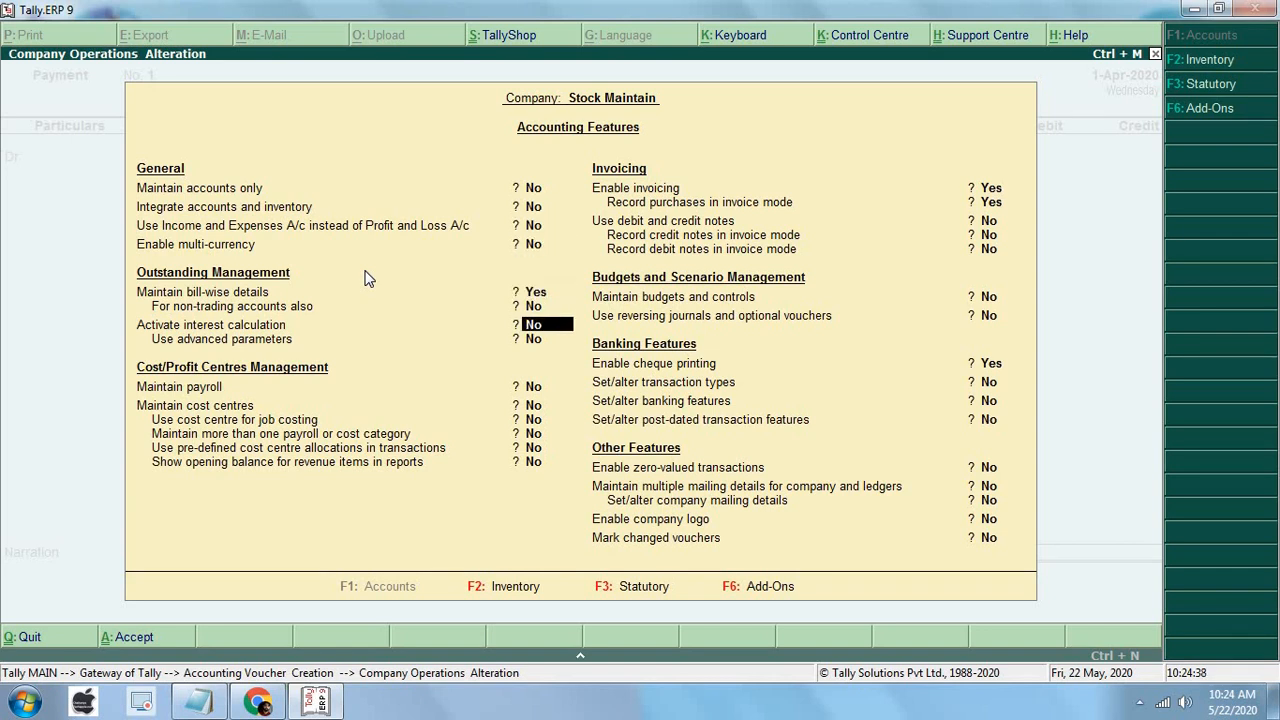
pyautogui.press('Return')
pyautogui.press('Return')
pyautogui.press('Return')
pyautogui.press('Return')
pyautogui.press('Return')
pyautogui.press('Return')
pyautogui.press('Return')
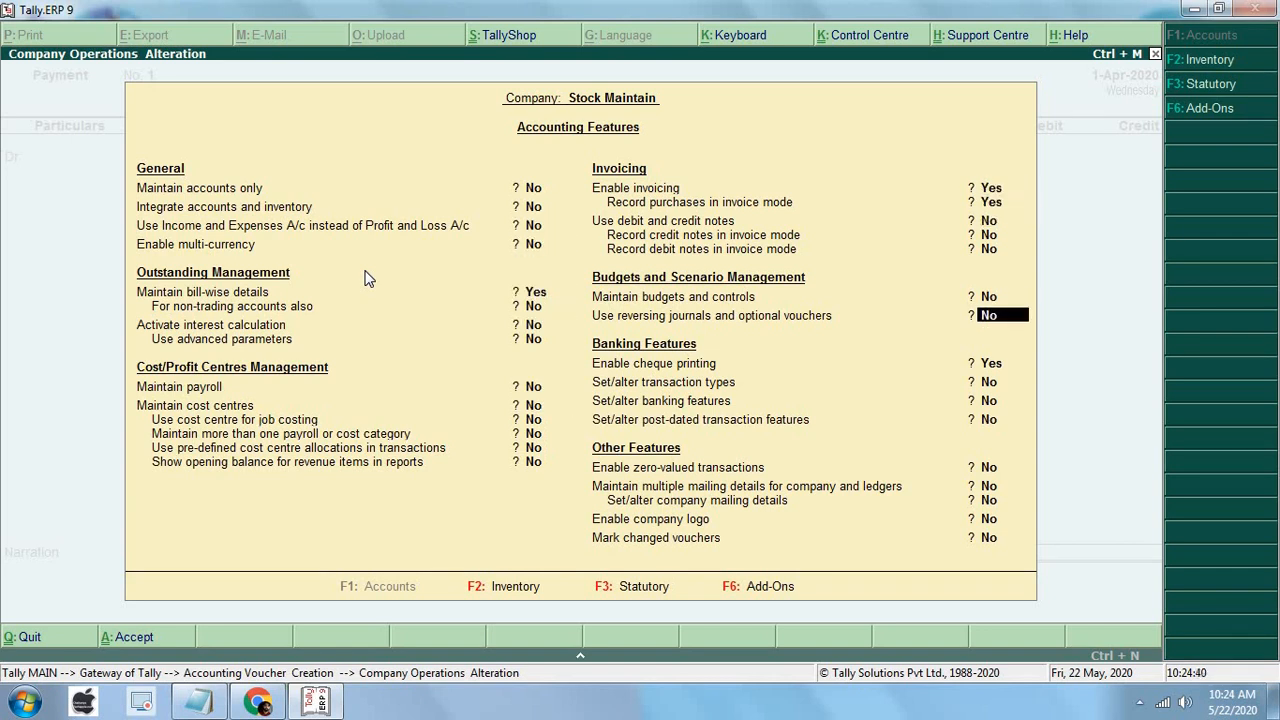
pyautogui.press('Return')
pyautogui.press('Return')
pyautogui.press('Return')
pyautogui.press('Return')
pyautogui.press('Return')
pyautogui.press('Return')
pyautogui.press('Return')
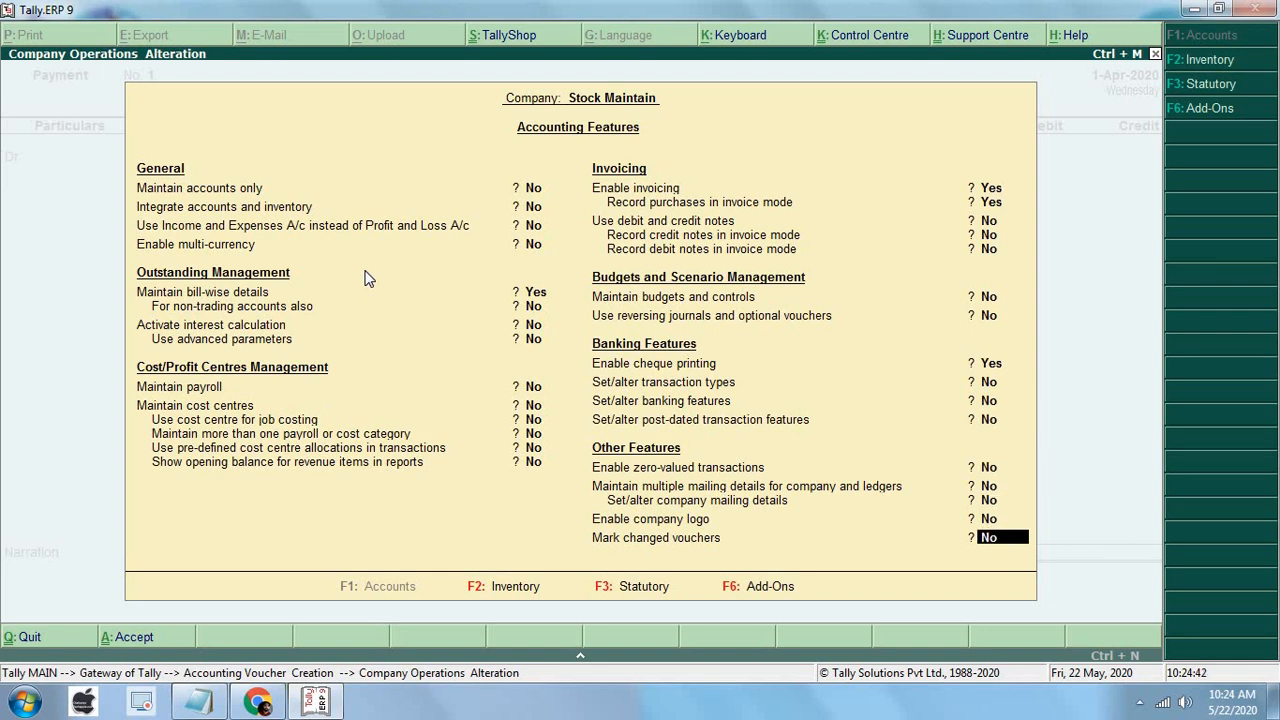
pyautogui.press('Return')
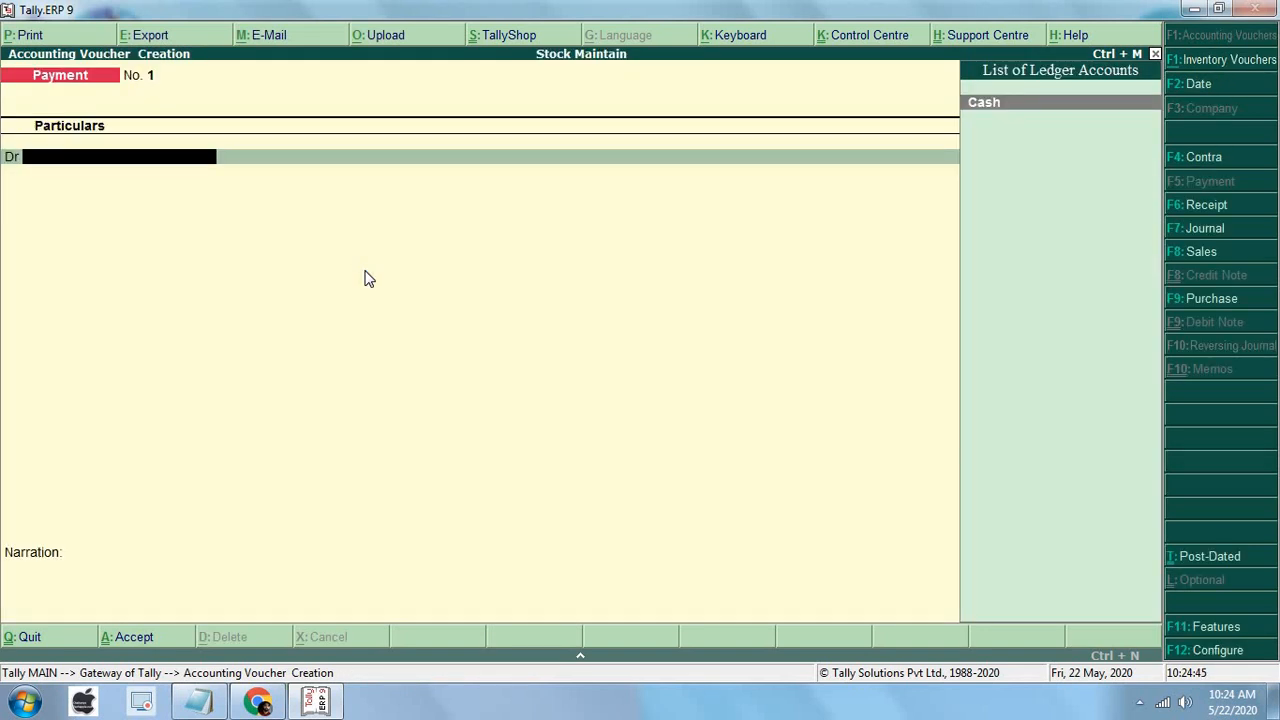
# - Leave voucher creation without an entry and open the Balance Sheet from the Gateway of Tally
pyautogui.press('Escape')
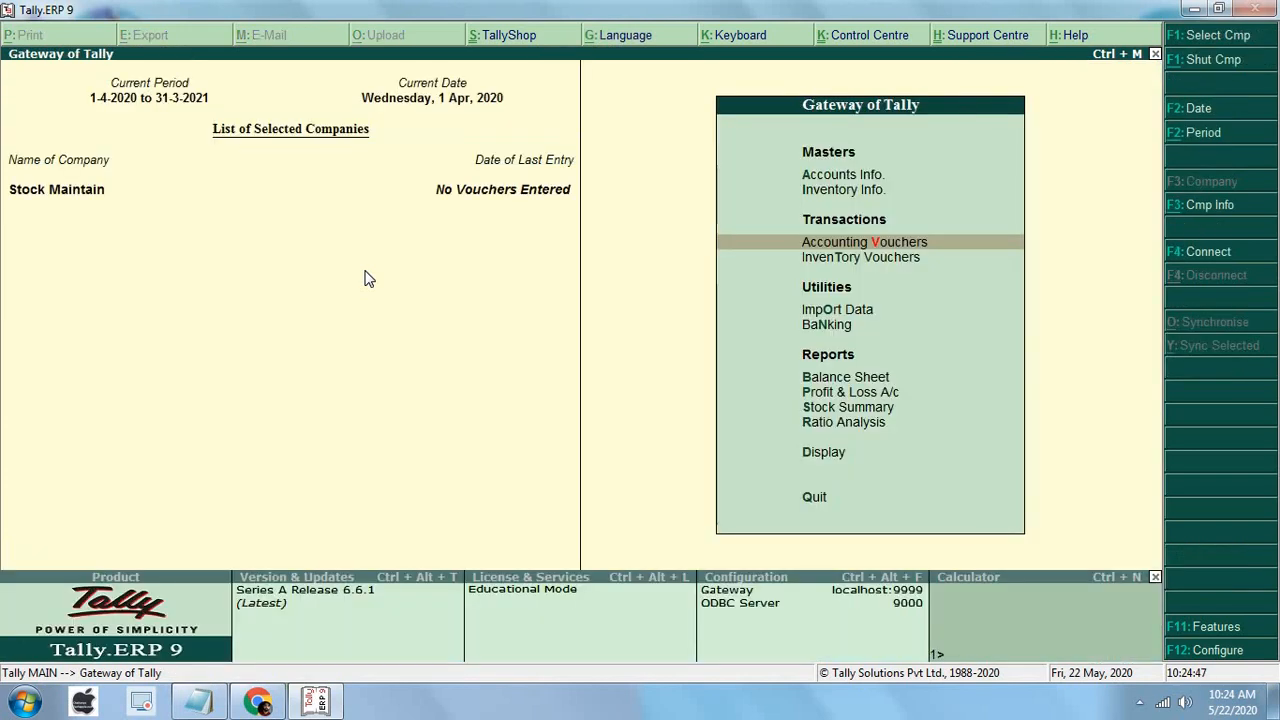
pyautogui.press('Down')
pyautogui.press('Down')
pyautogui.press('Down')
pyautogui.press('Down')
pyautogui.press('Down')
pyautogui.press('Up')
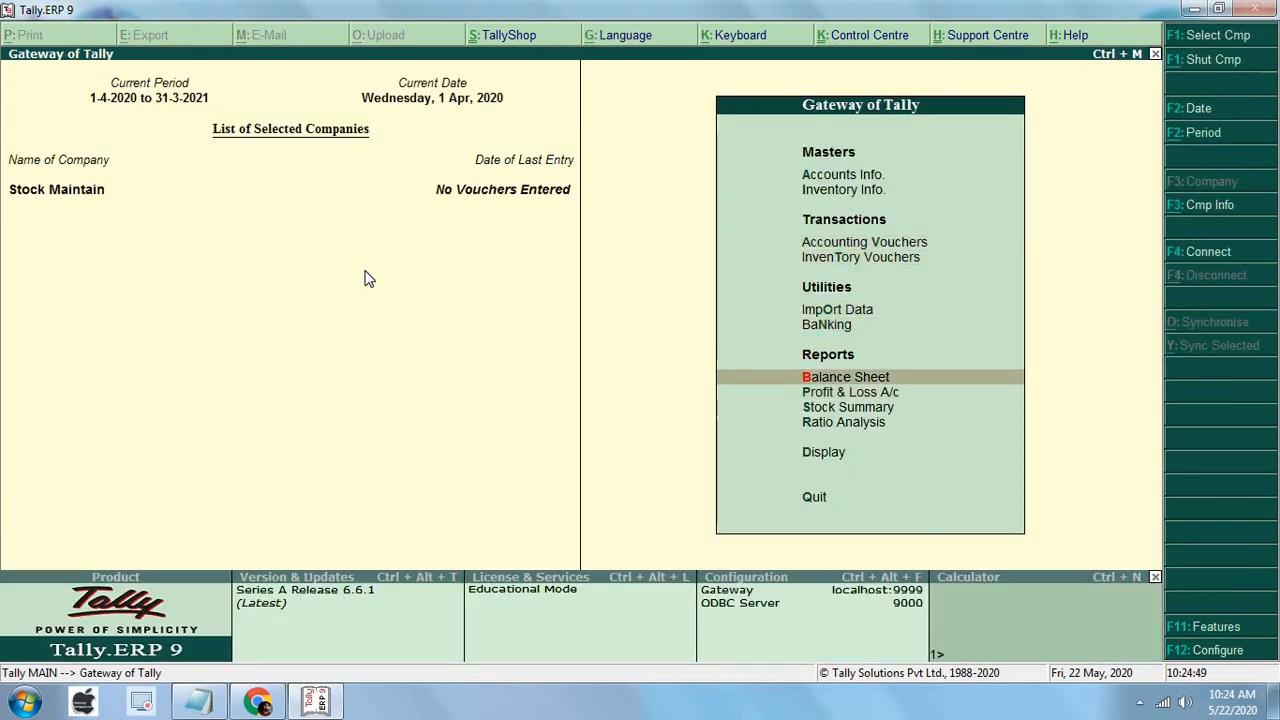
pyautogui.press('Return')
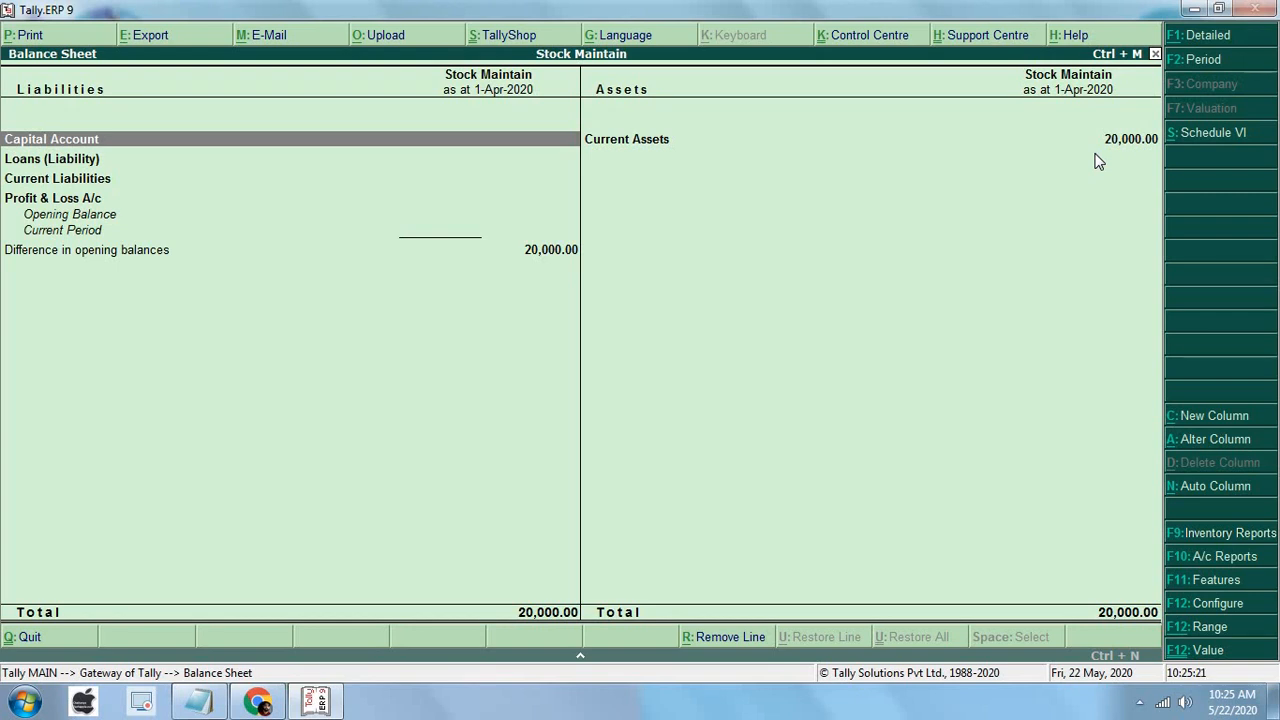
# - Change the Balance Sheet period to run from 1-4-2020 to 31-3-2021
pyautogui.press('F2')
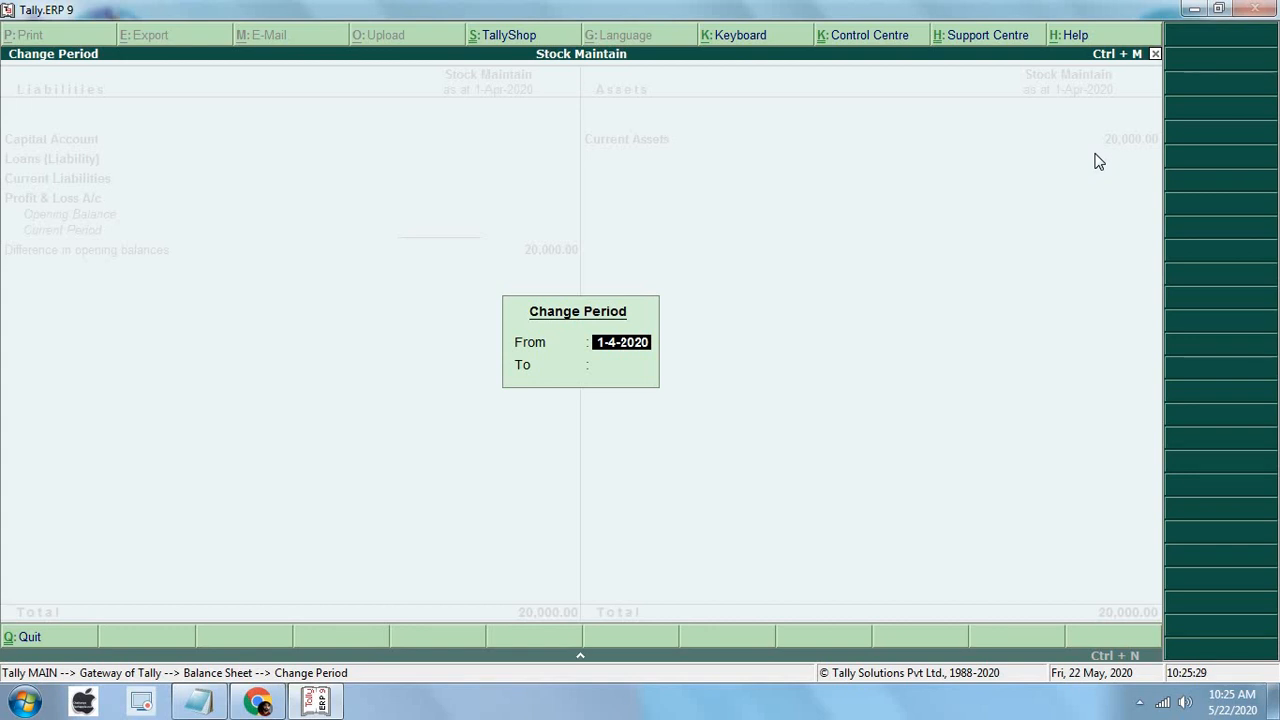
pyautogui.press('Return')
pyautogui.write('31.3')
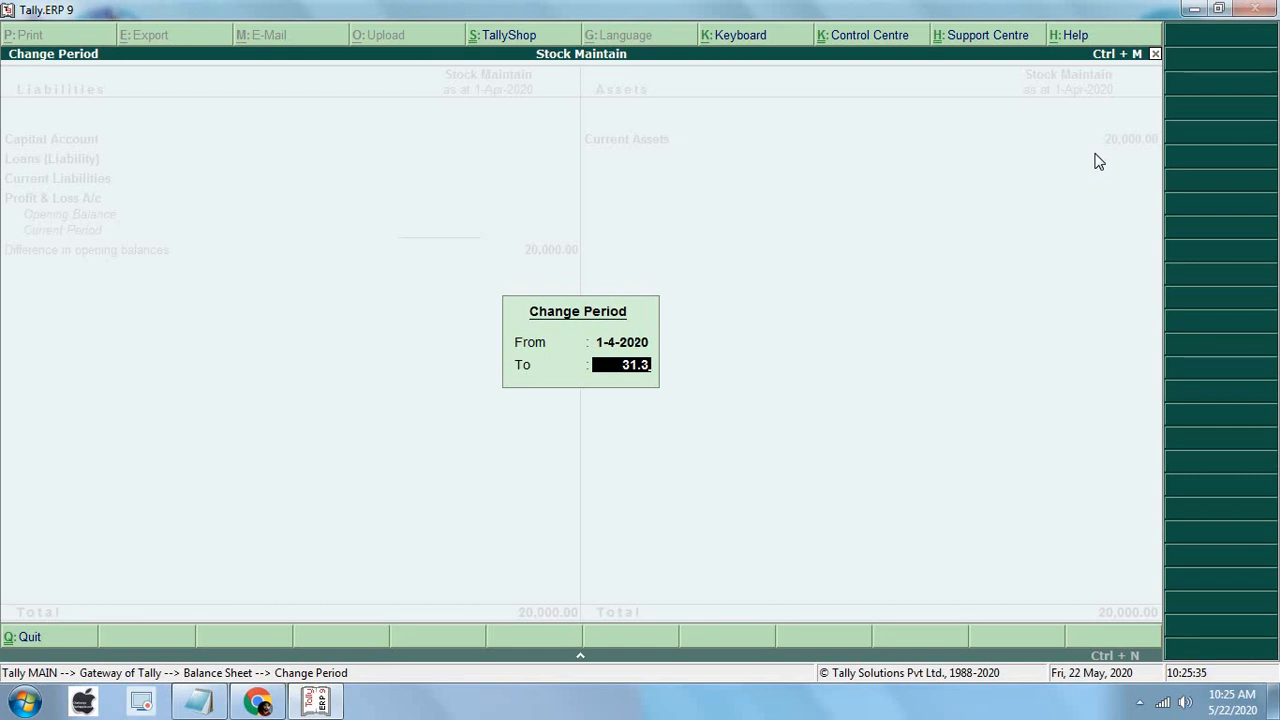
pyautogui.press('Return')
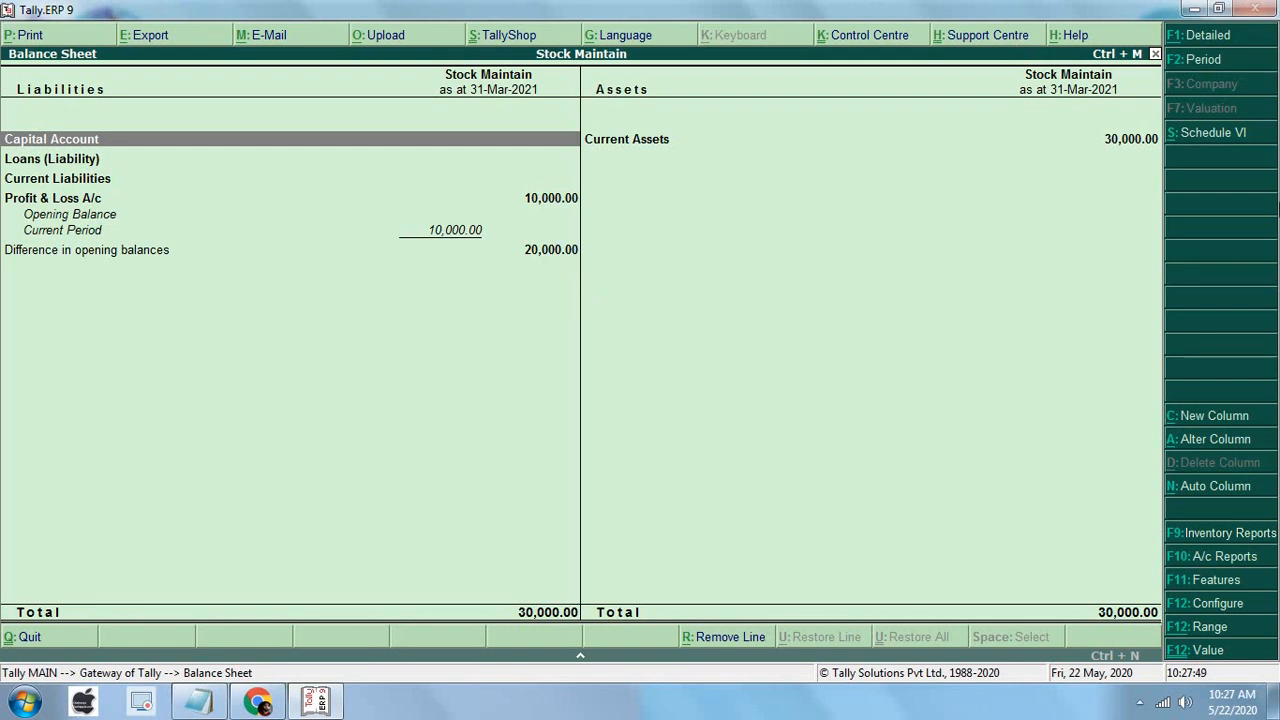
# - Leave the Balance Sheet and open the Profit & Loss A/c report
pyautogui.press('Escape')
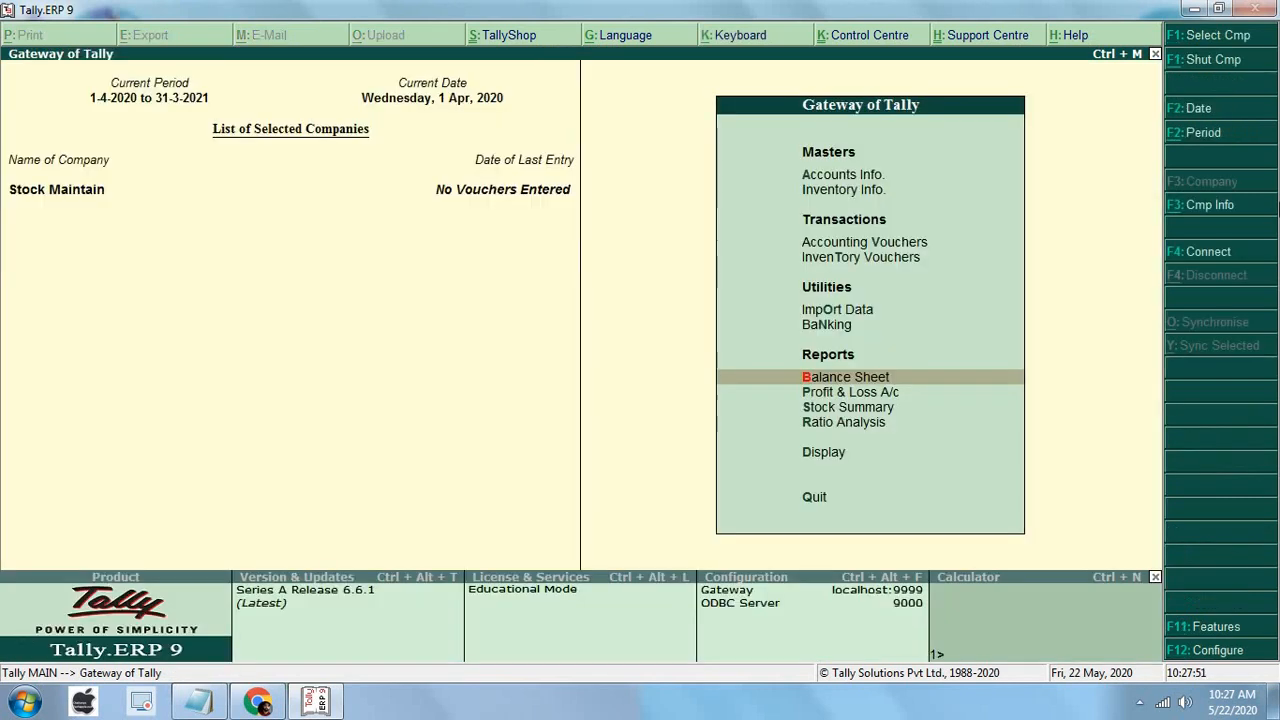
pyautogui.press('Down')
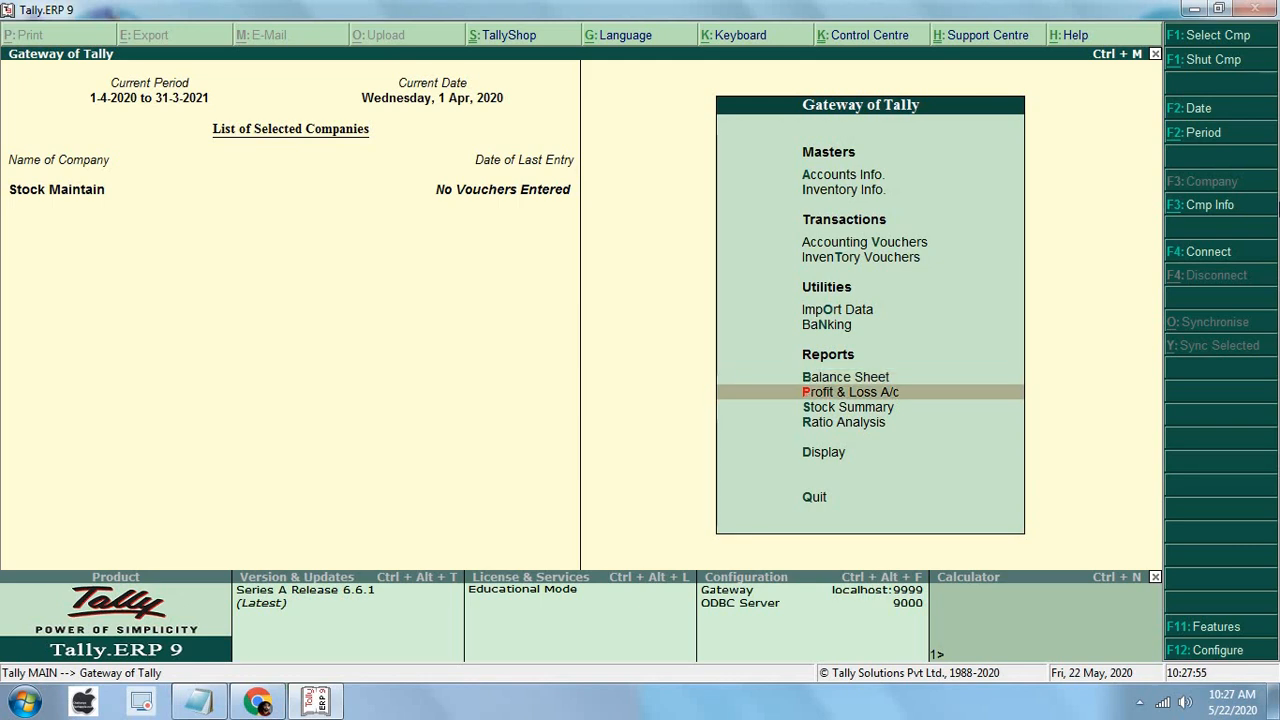
pyautogui.press('Return')
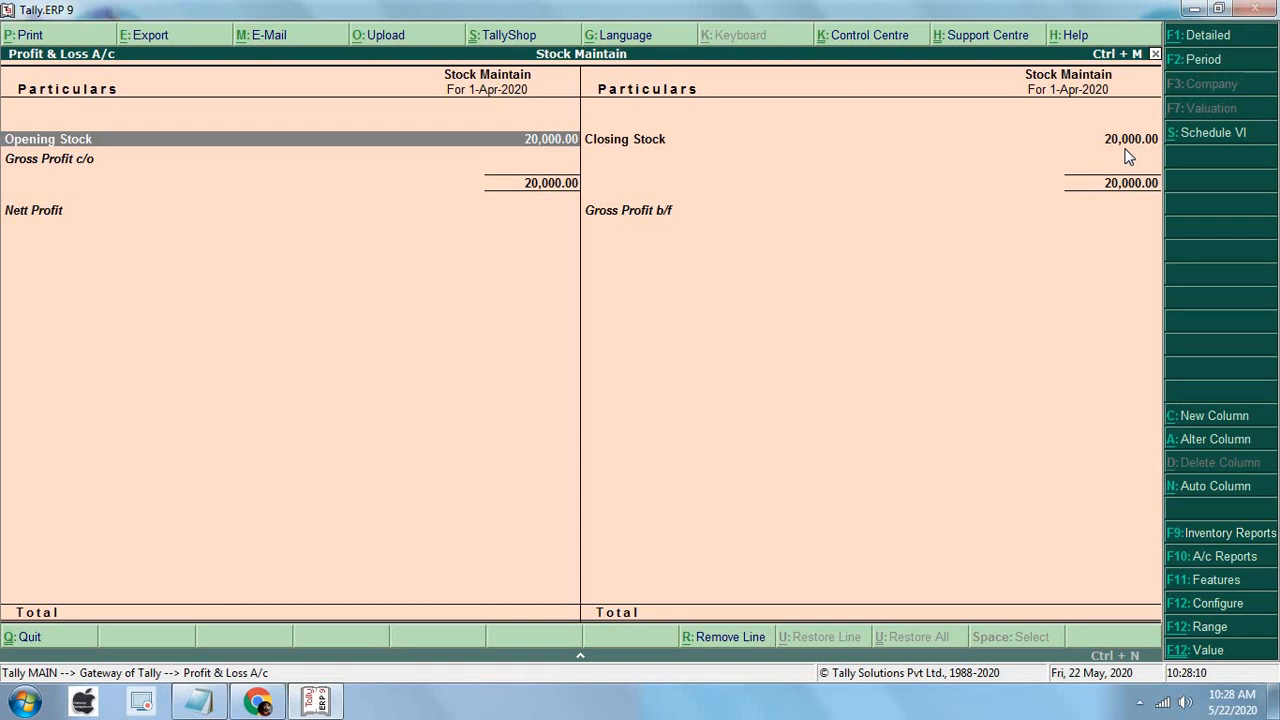
# - Change the Profit & Loss A/c period to run from 1-4-2020 to 31-3-2021
pyautogui.press('F2')
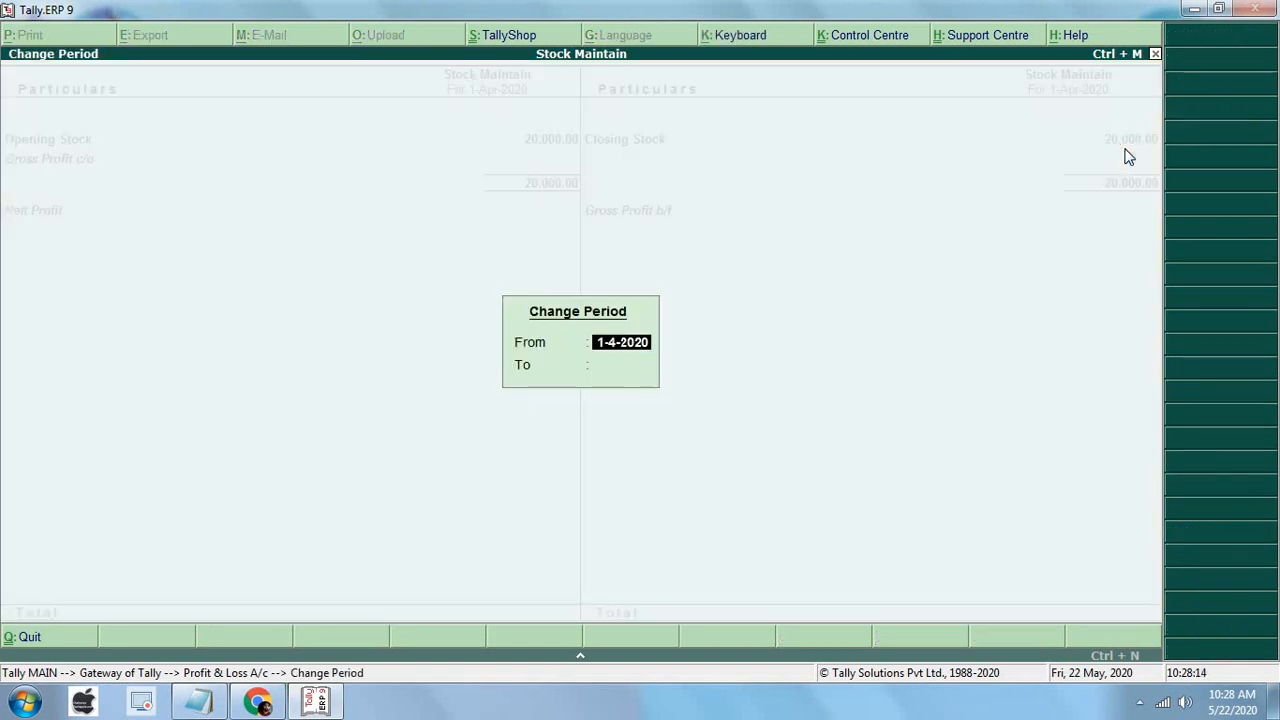
pyautogui.write('31.3')
pyautogui.press('BackSpace')
pyautogui.press('BackSpace')
pyautogui.press('BackSpace')
pyautogui.press('BackSpace')
pyautogui.write('1')
pyautogui.press('Return')
pyautogui.write('2')
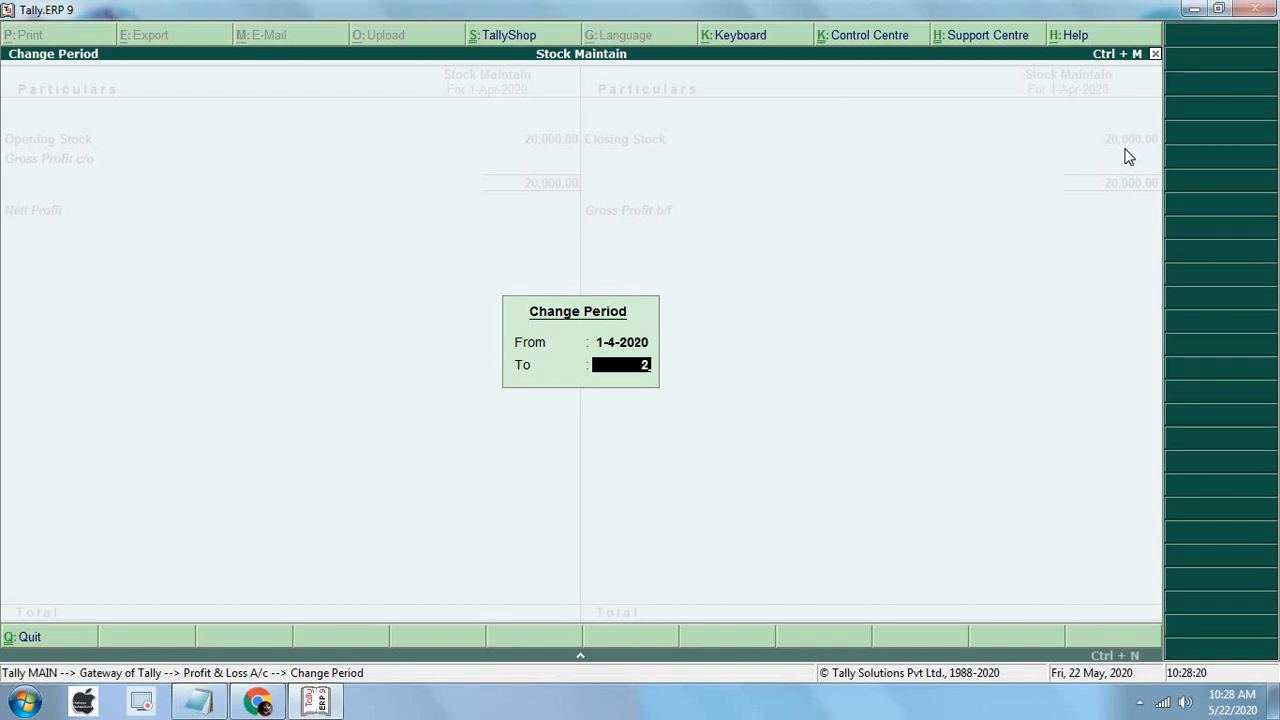
pyautogui.press('BackSpace')
pyautogui.write('31.3')
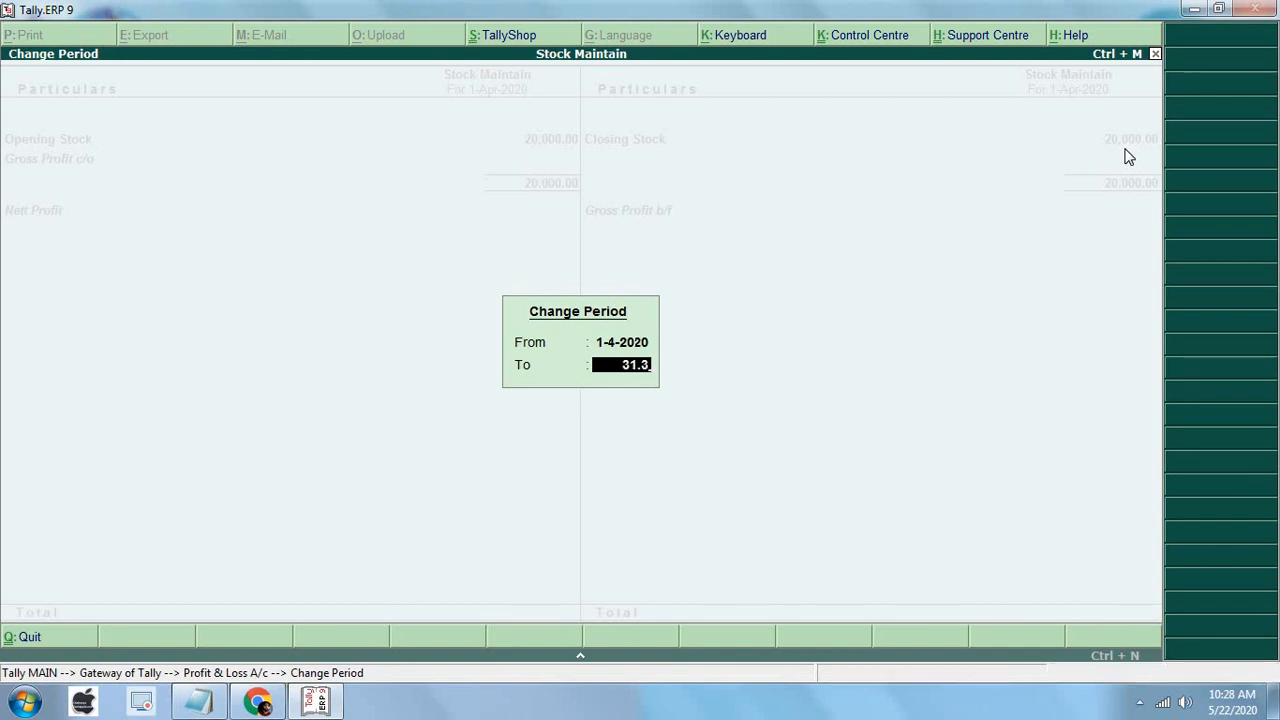
pyautogui.press('Return')
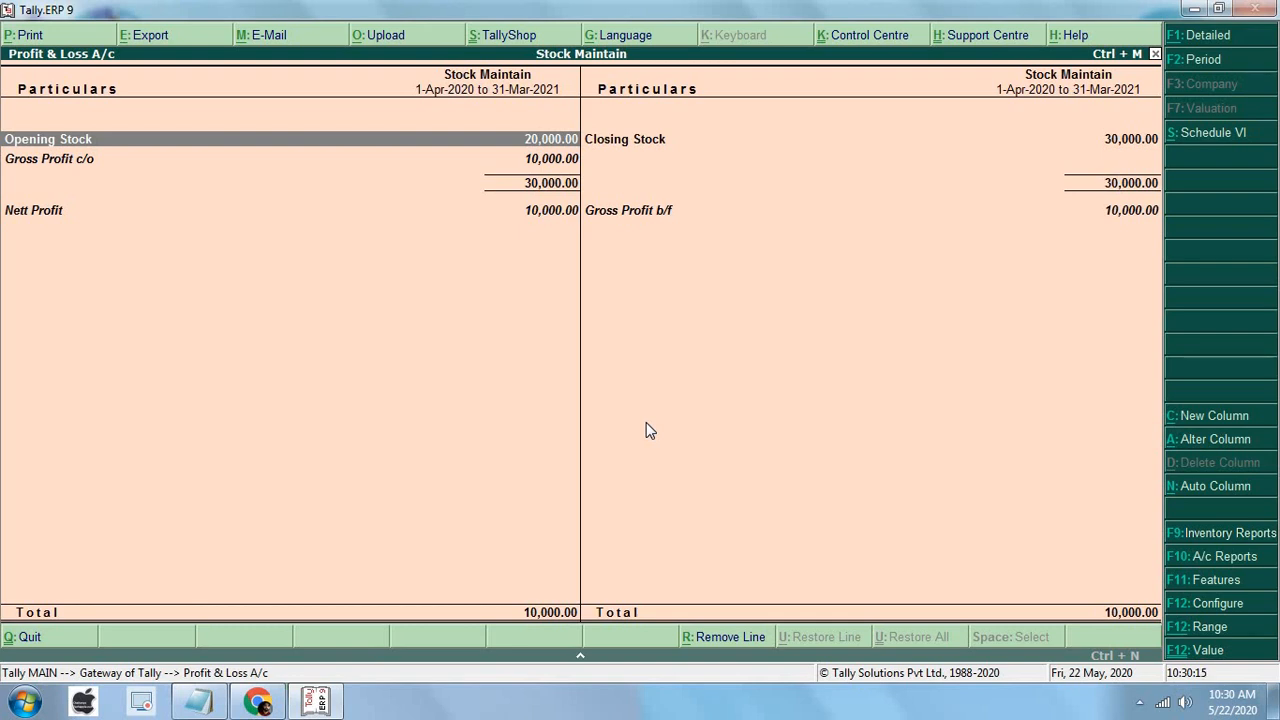
# - Close the Profit & Loss A/c report and return to the Gateway of Tally
pyautogui.press('Escape')
pyautogui.press('Escape')
pyautogui.press('Escape')
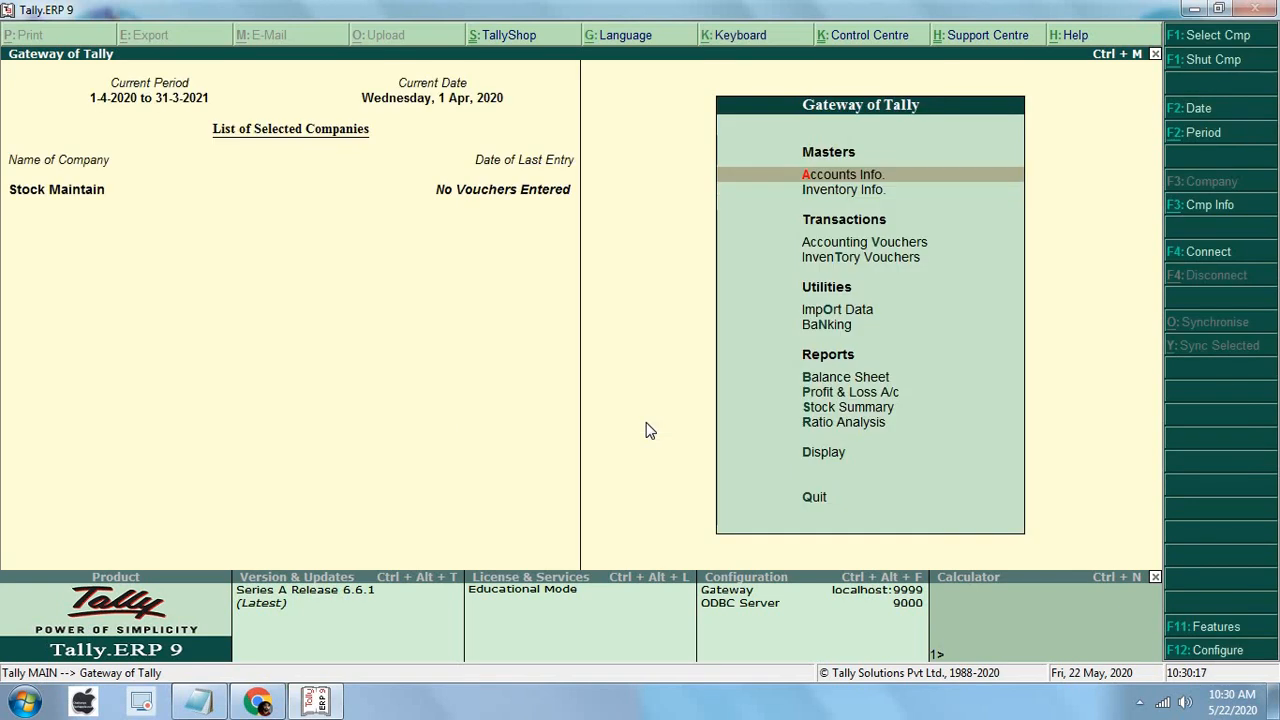